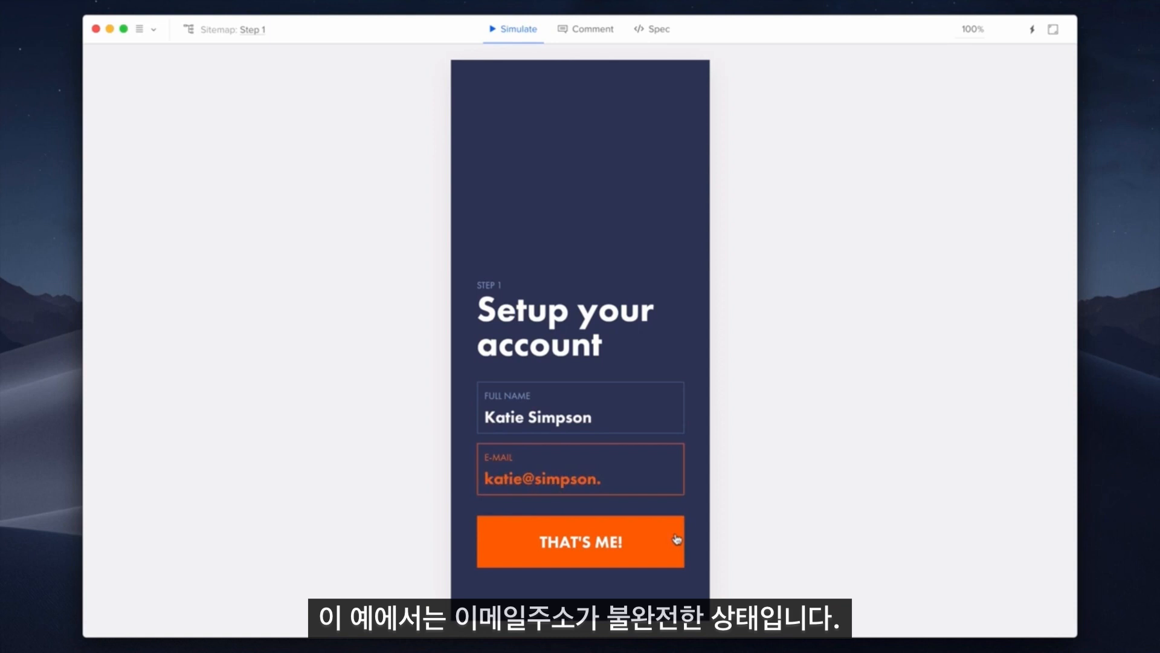
Step: Complete the e-mail address with 'com' and submit THAT'S ME! to advance to Step 2
click(638, 477)
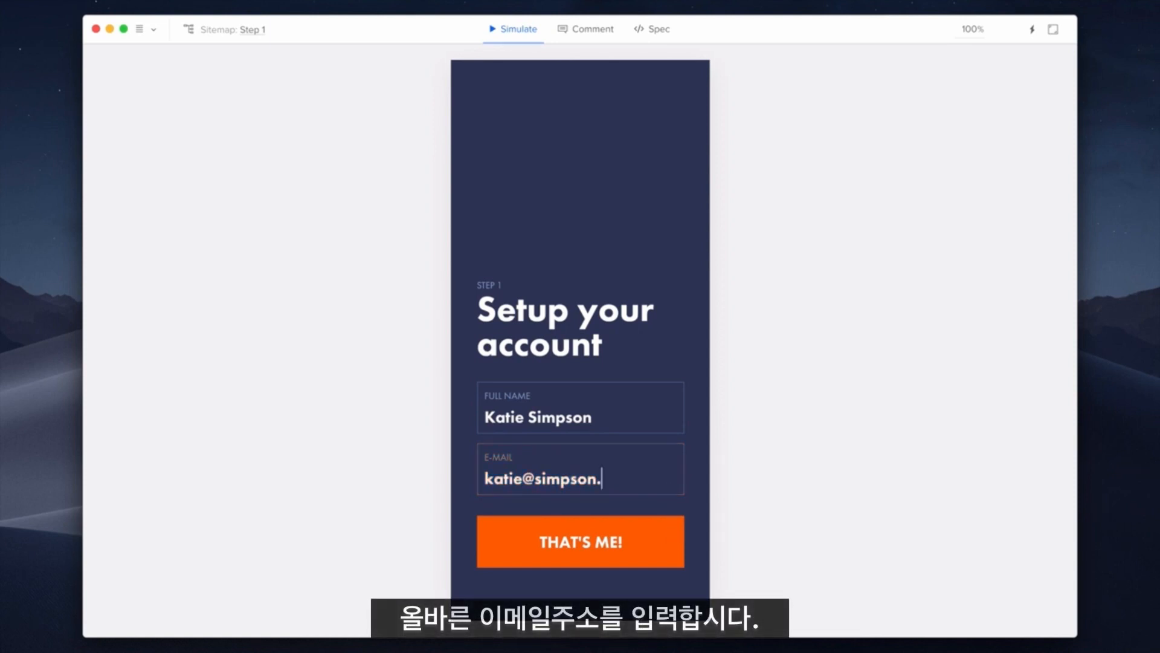
text(com)
click(673, 534)
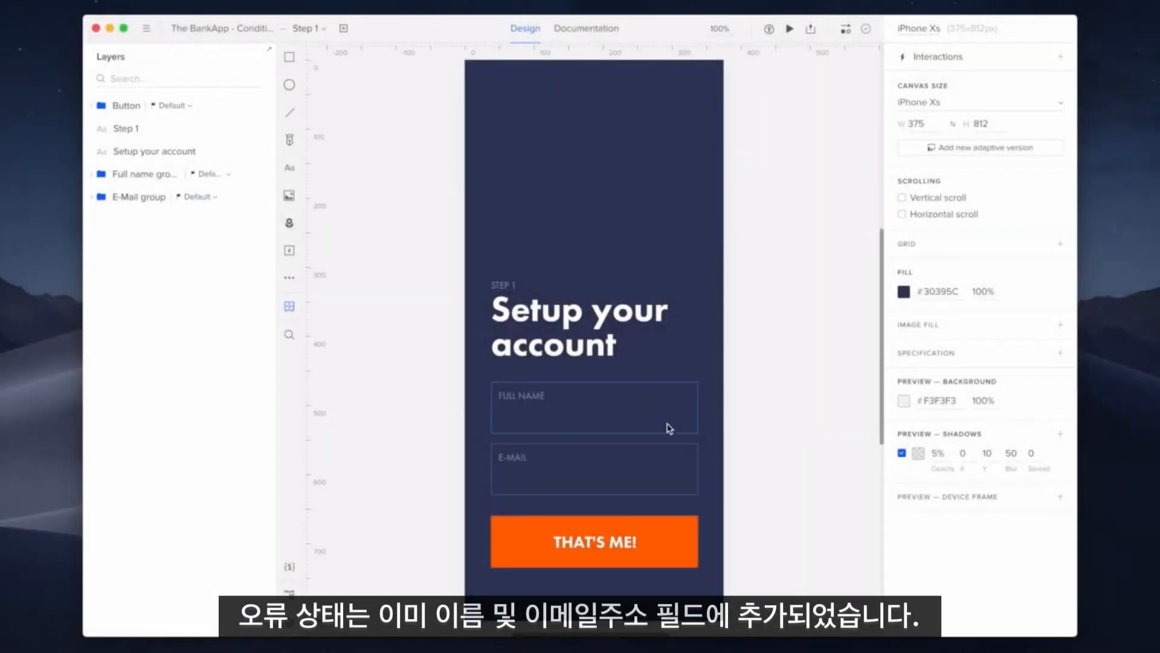
Step: Inspect the states of the Full name group, E-Mail group and THAT'S ME! button
click(670, 428)
click(826, 75)
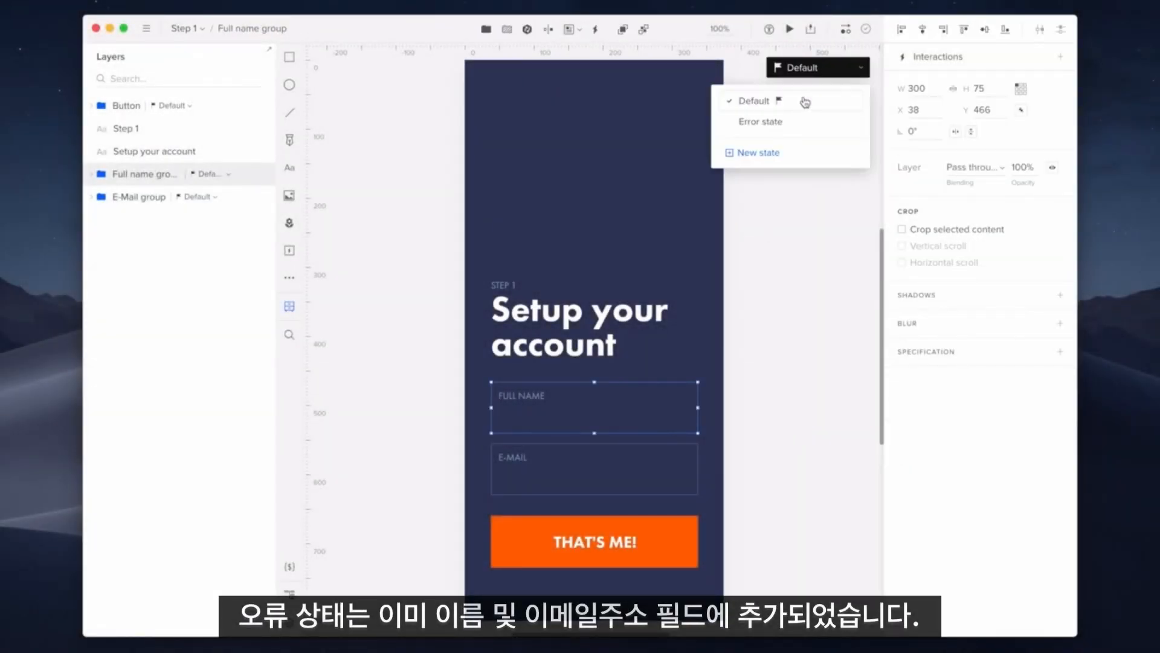
click(689, 450)
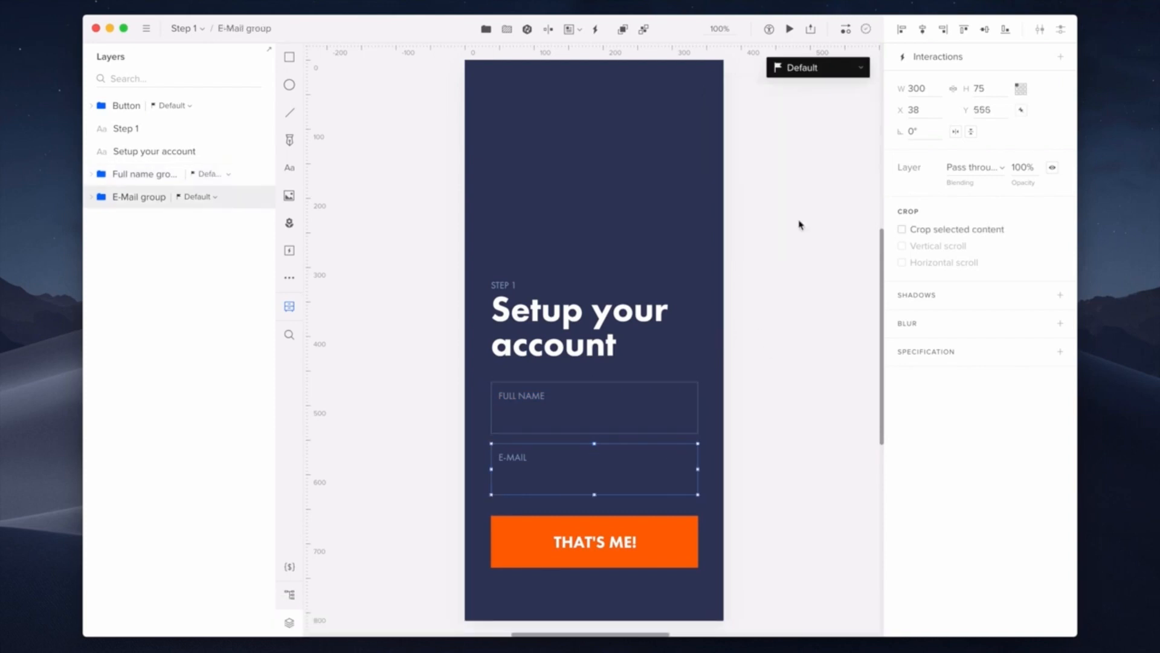
click(833, 74)
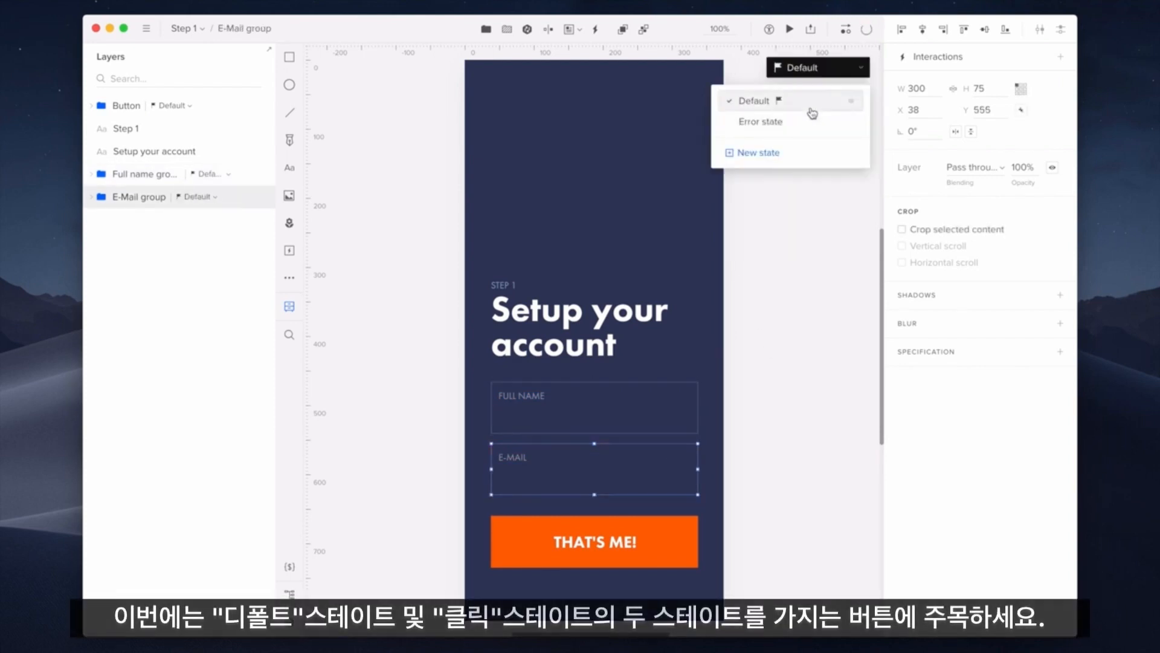
click(695, 538)
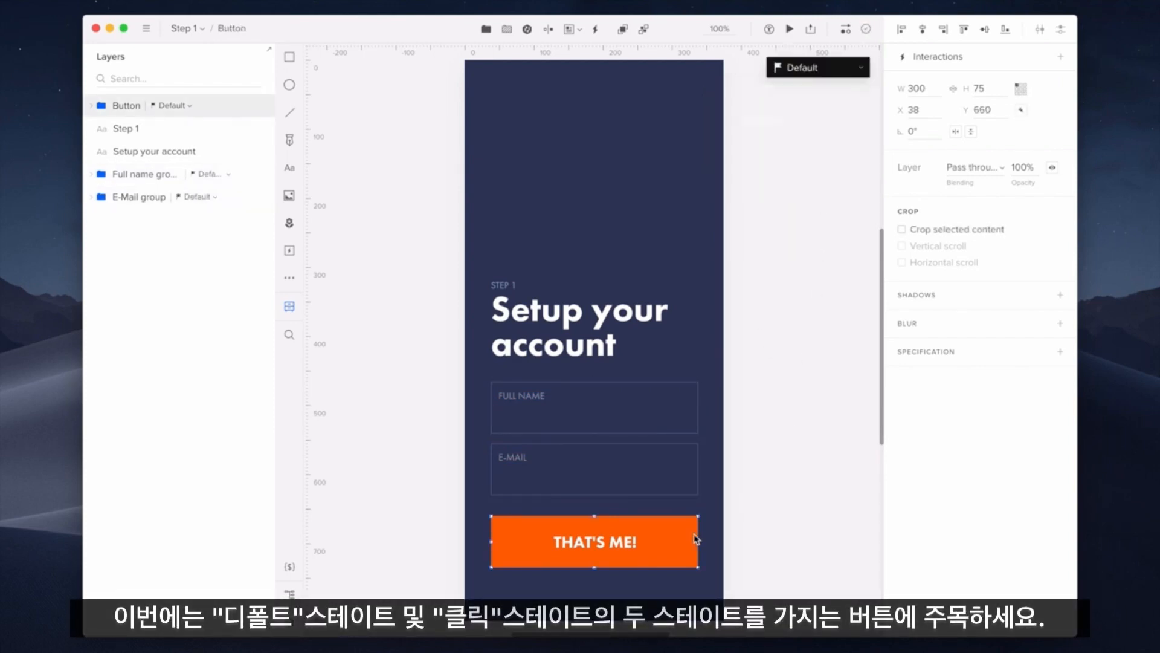
click(842, 74)
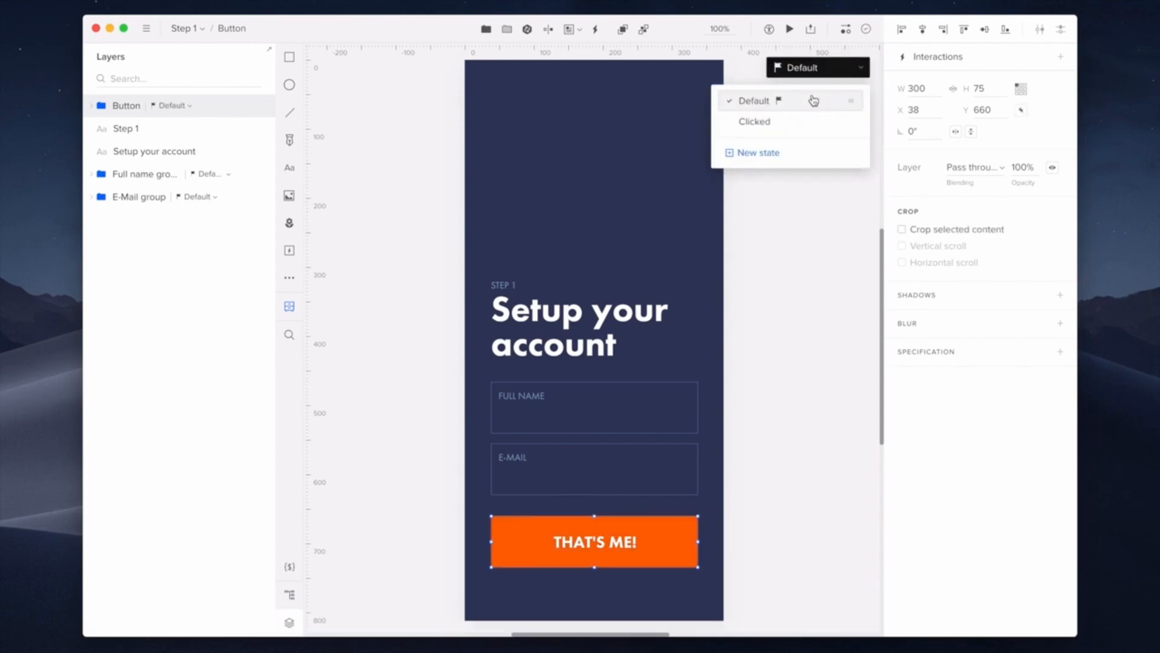
Step: Reselect the THAT'S ME! button and start a new interaction for it
click(816, 338)
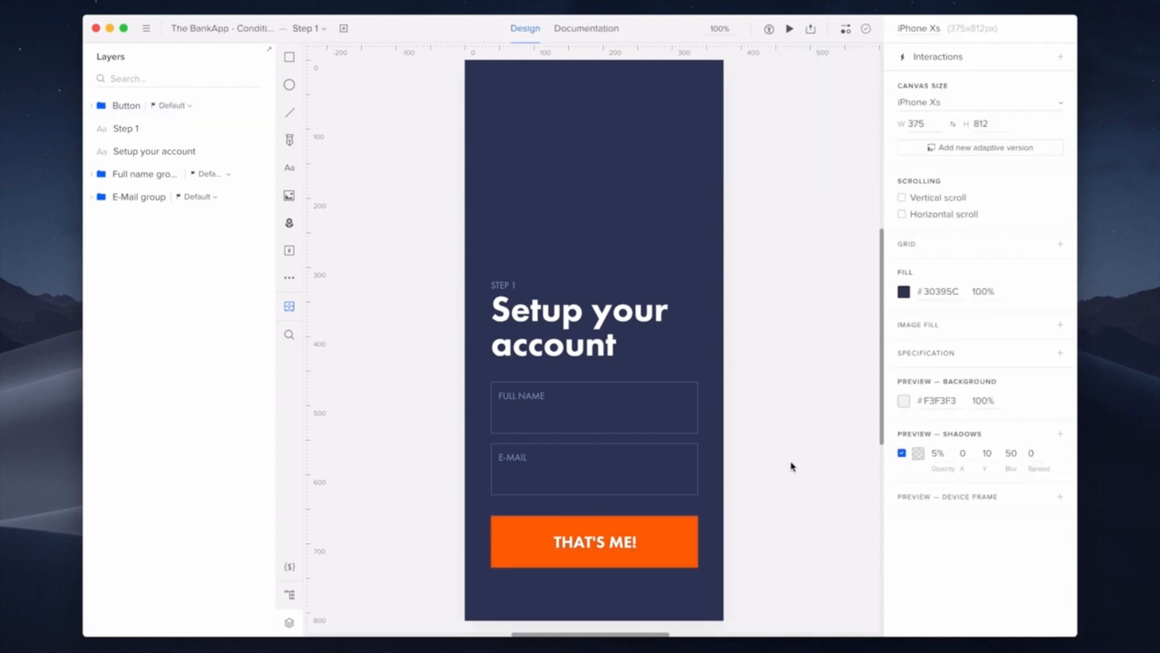
click(688, 539)
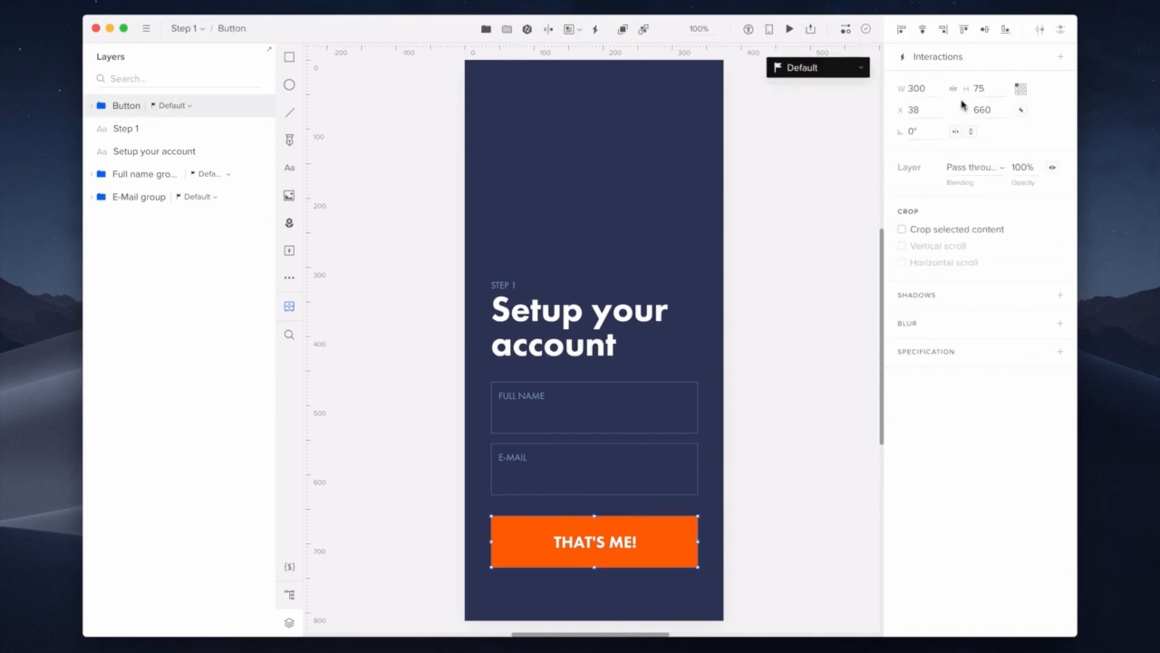
click(975, 60)
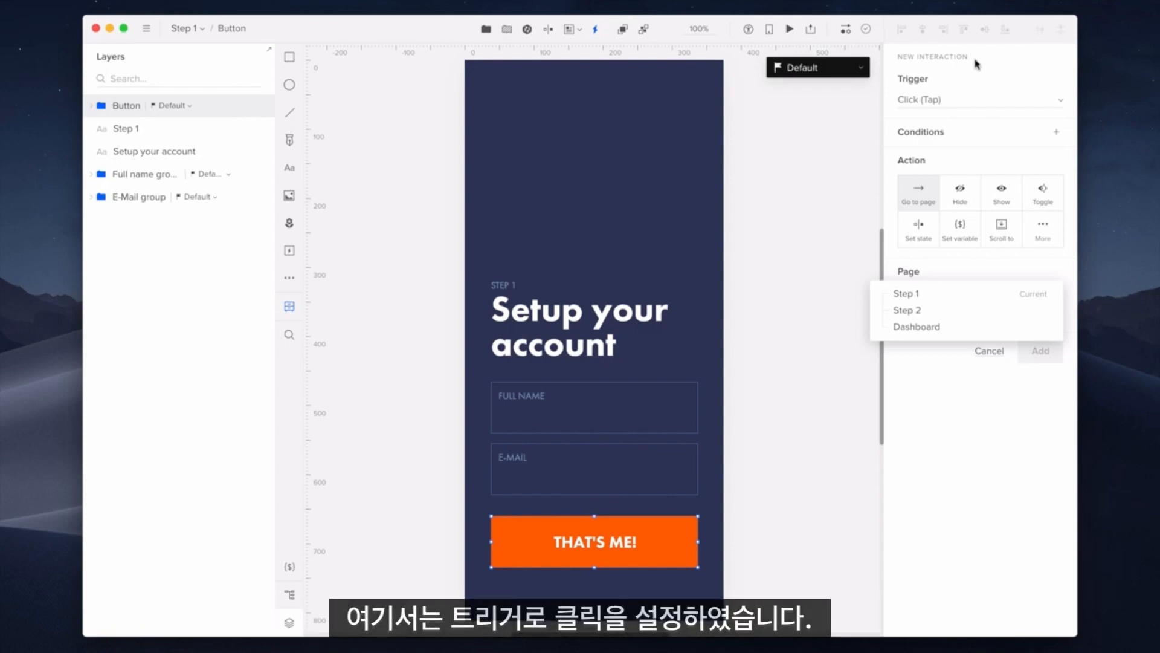
Step: Add a condition requiring the content of Full name Input to be not empty
click(974, 135)
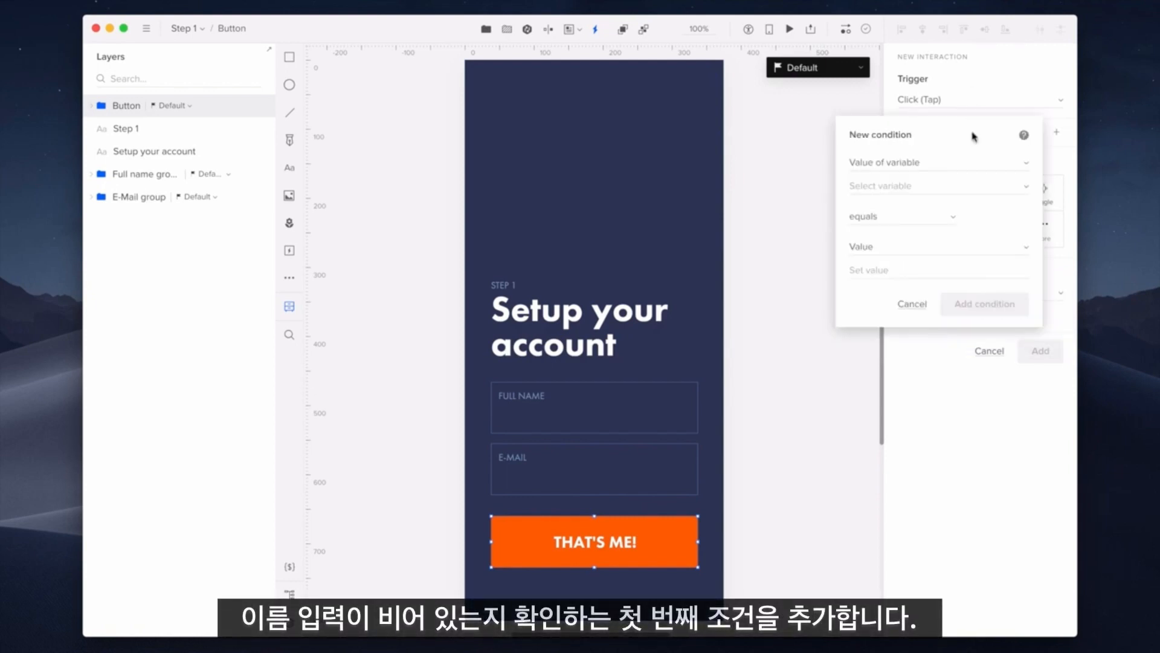
click(974, 163)
click(975, 165)
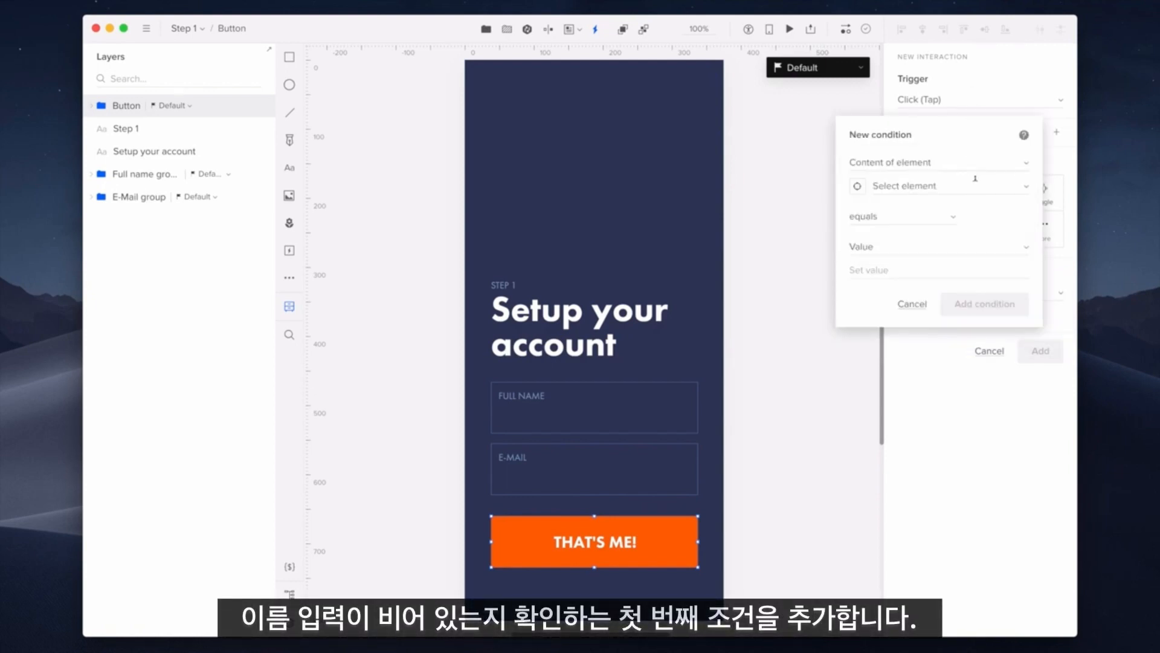
click(976, 181)
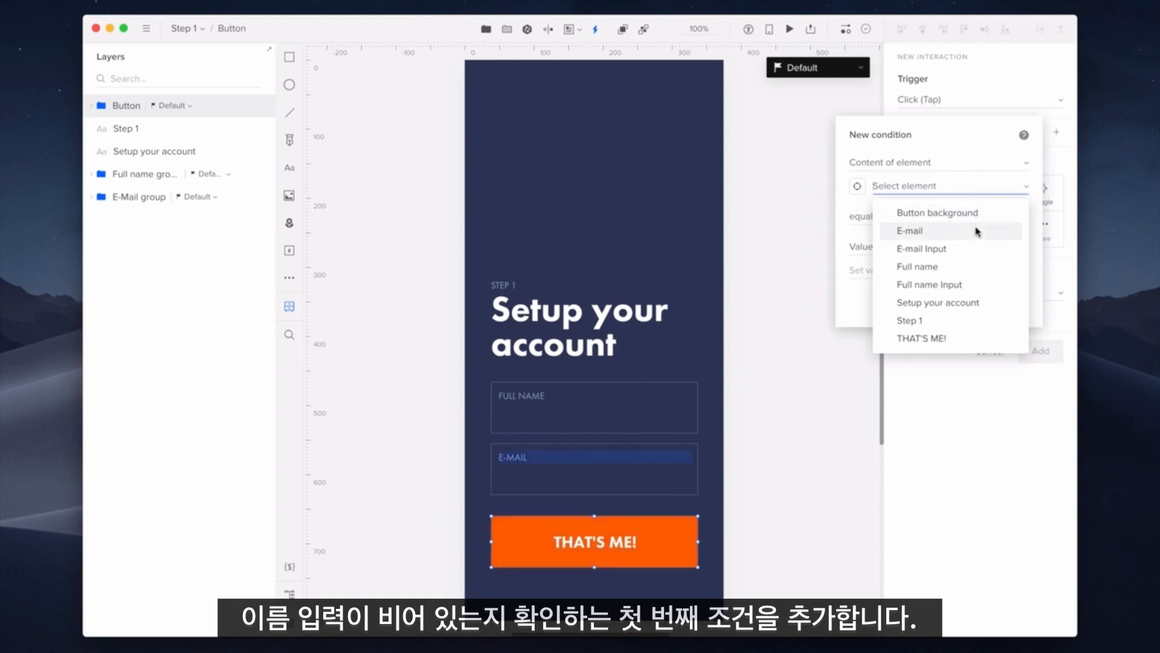
click(987, 288)
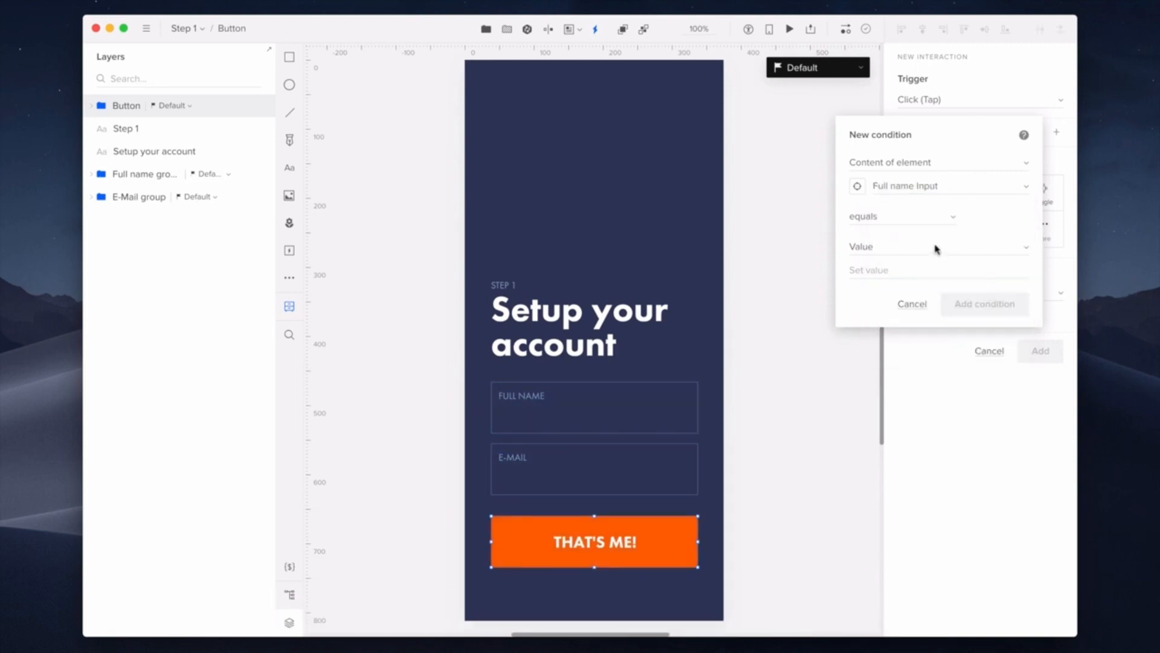
click(929, 219)
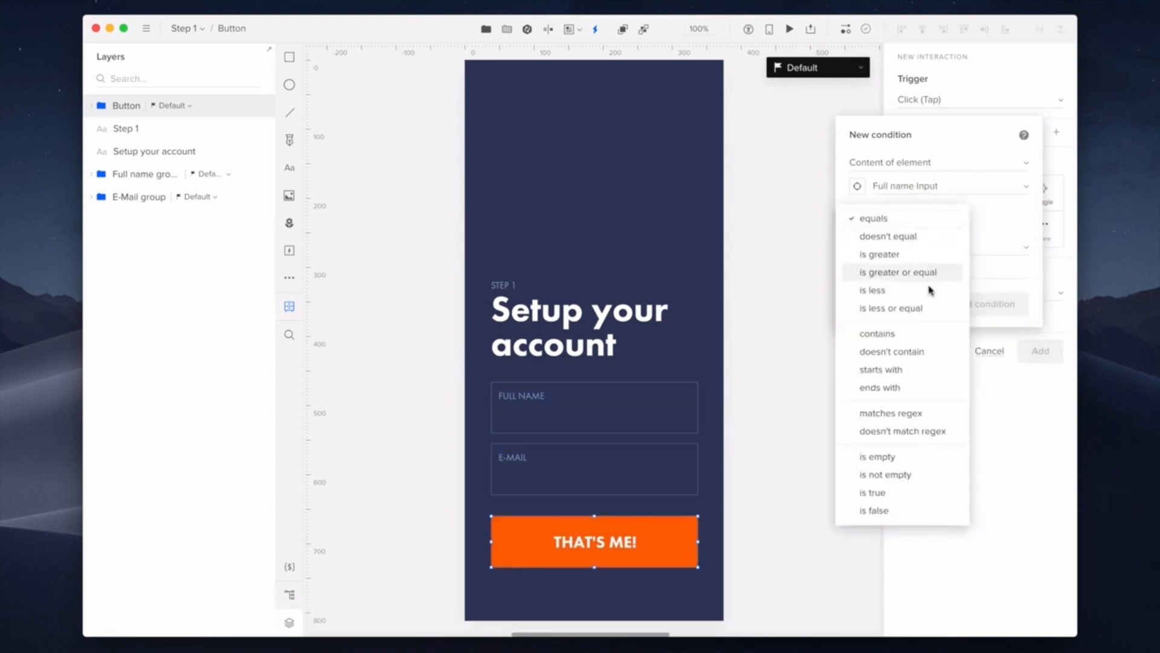
click(936, 474)
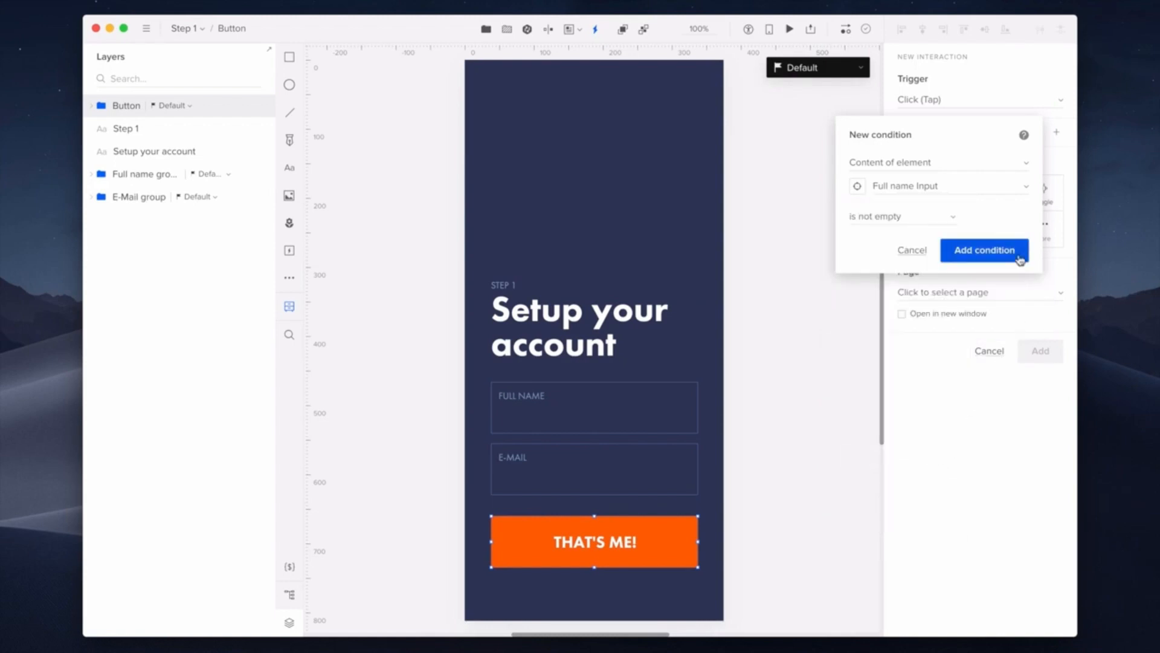
click(985, 250)
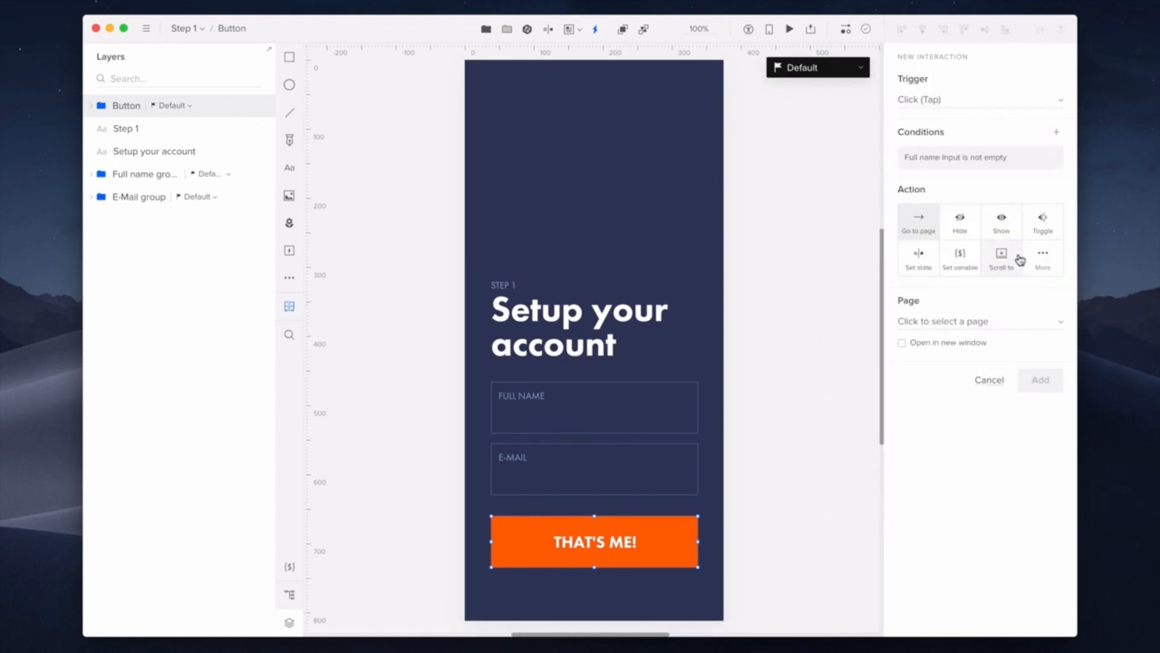
Step: Add a second condition requiring E-mail Input to match the preset Email regex
click(1016, 139)
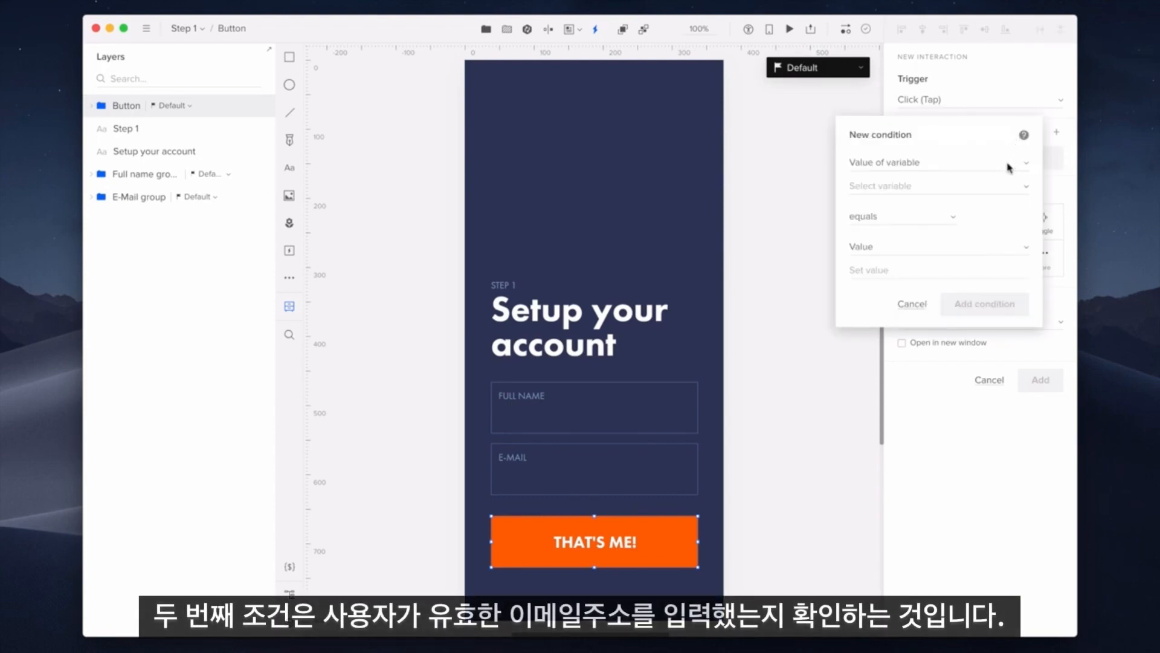
click(1008, 167)
click(1008, 167)
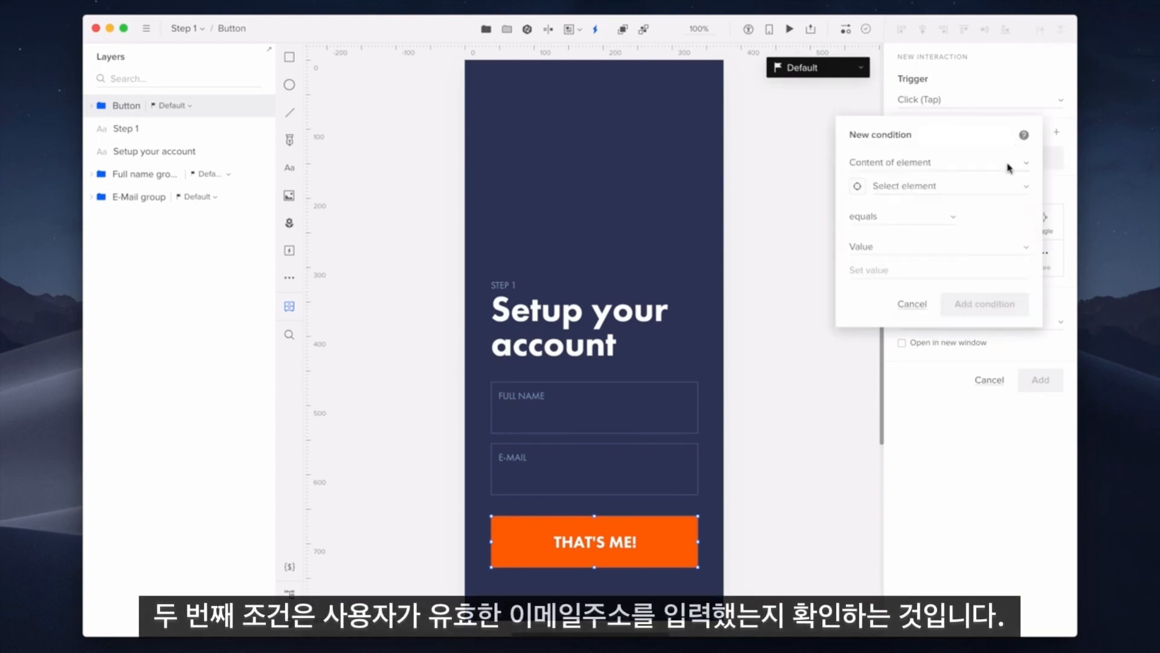
click(1005, 182)
click(988, 248)
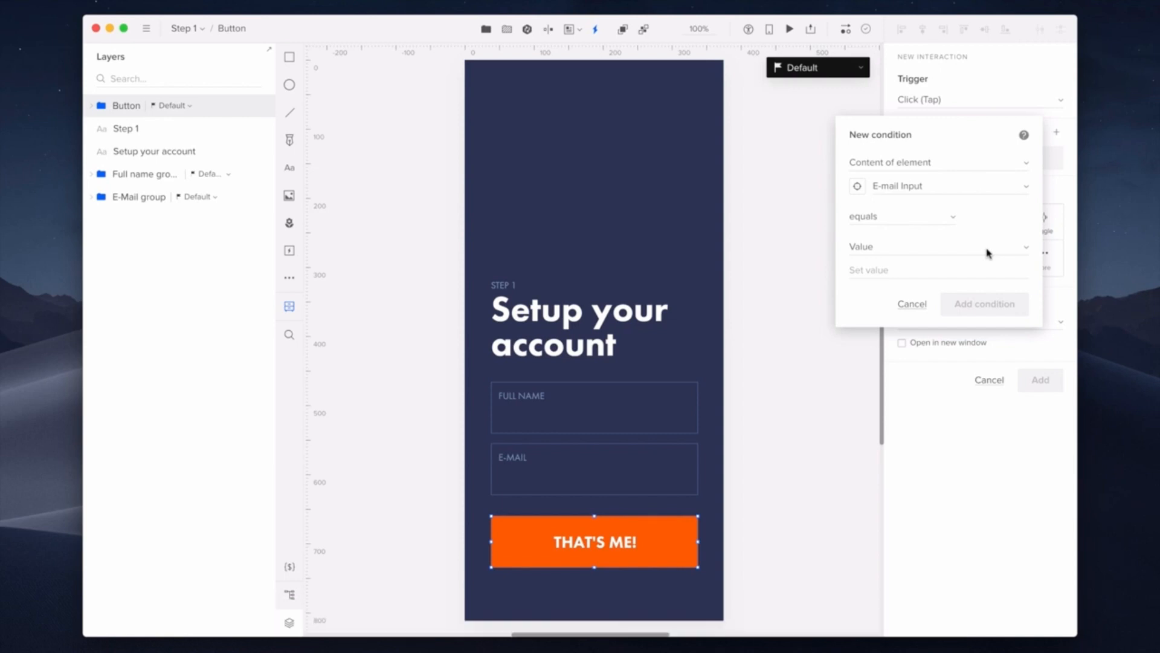
click(943, 219)
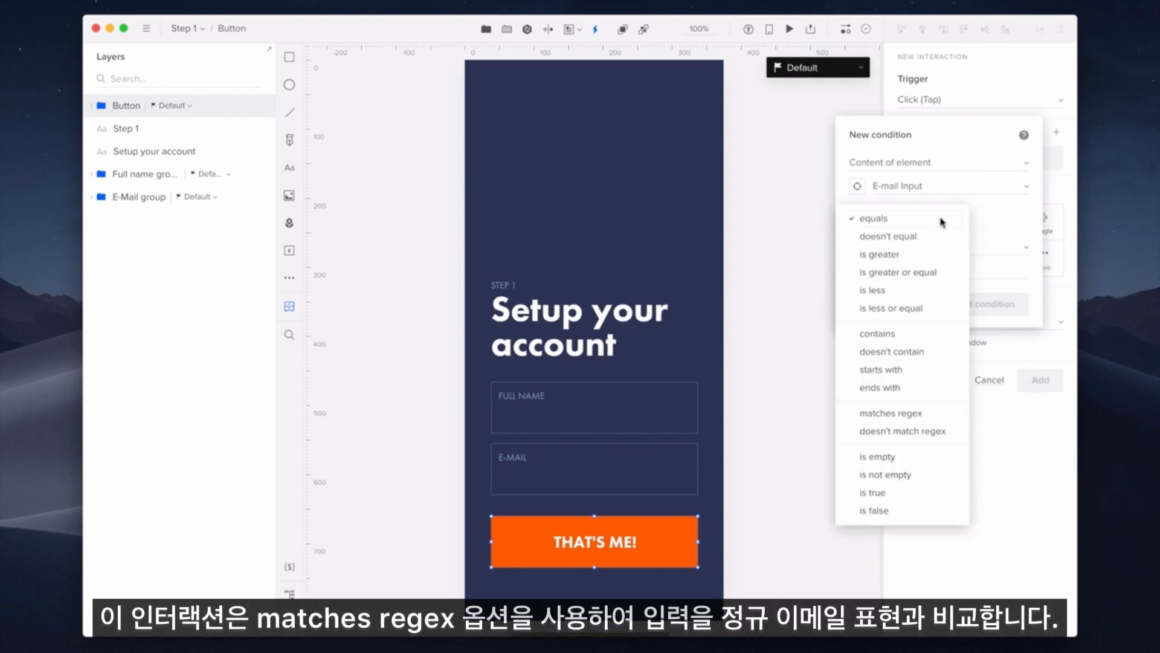
click(939, 413)
click(927, 255)
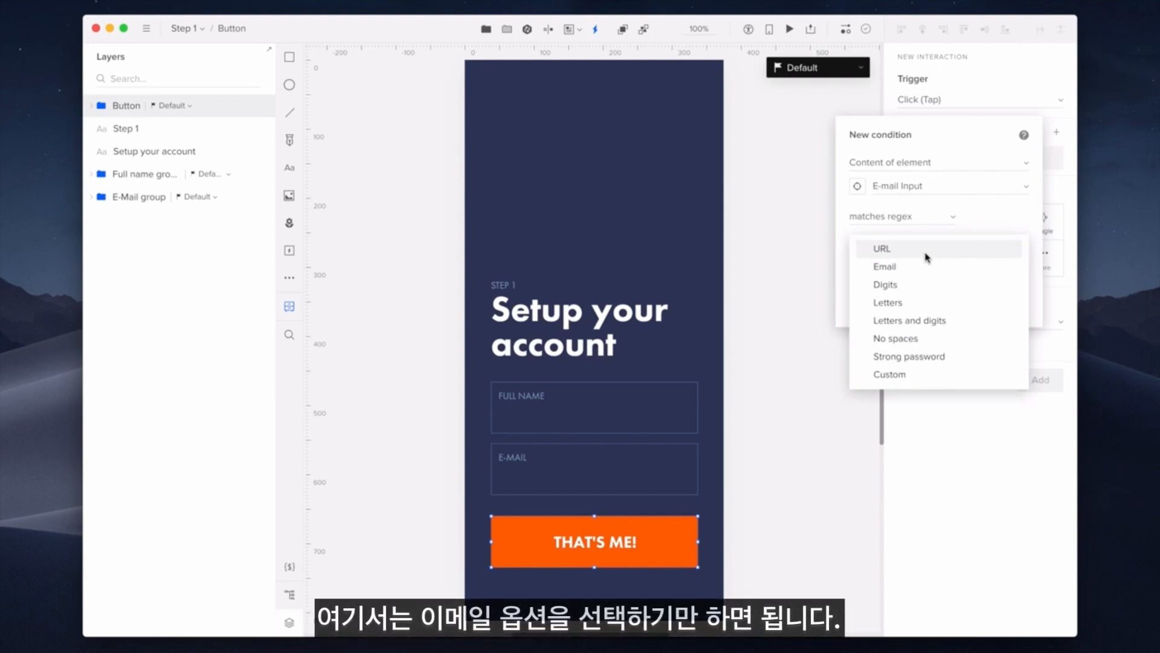
click(929, 267)
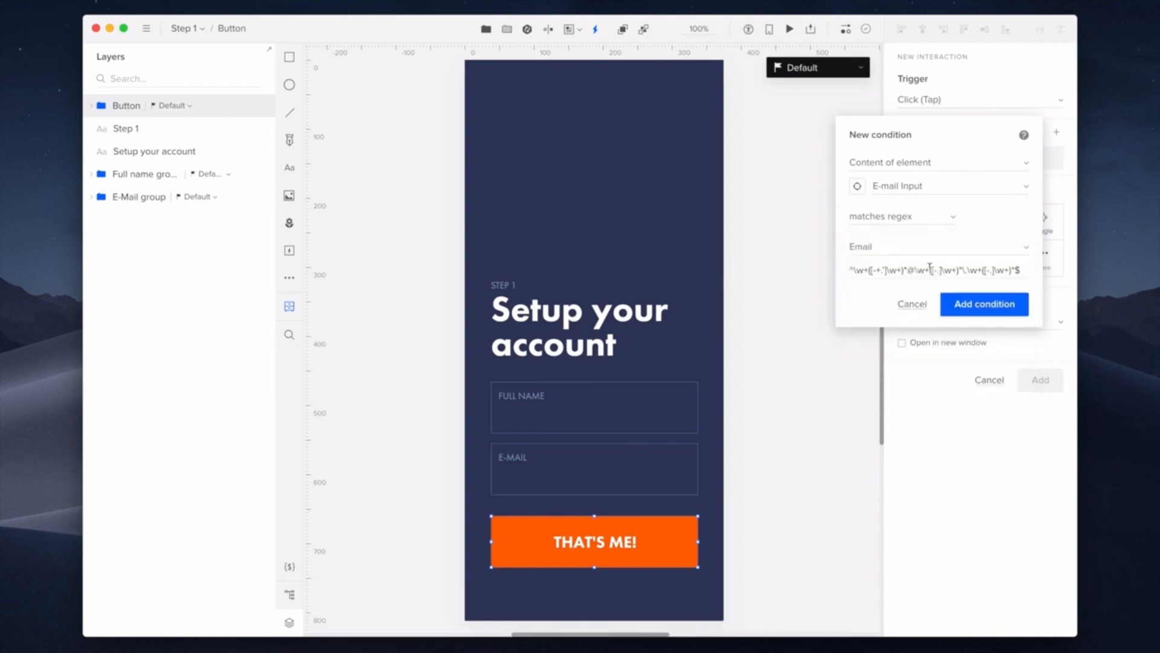
click(1020, 305)
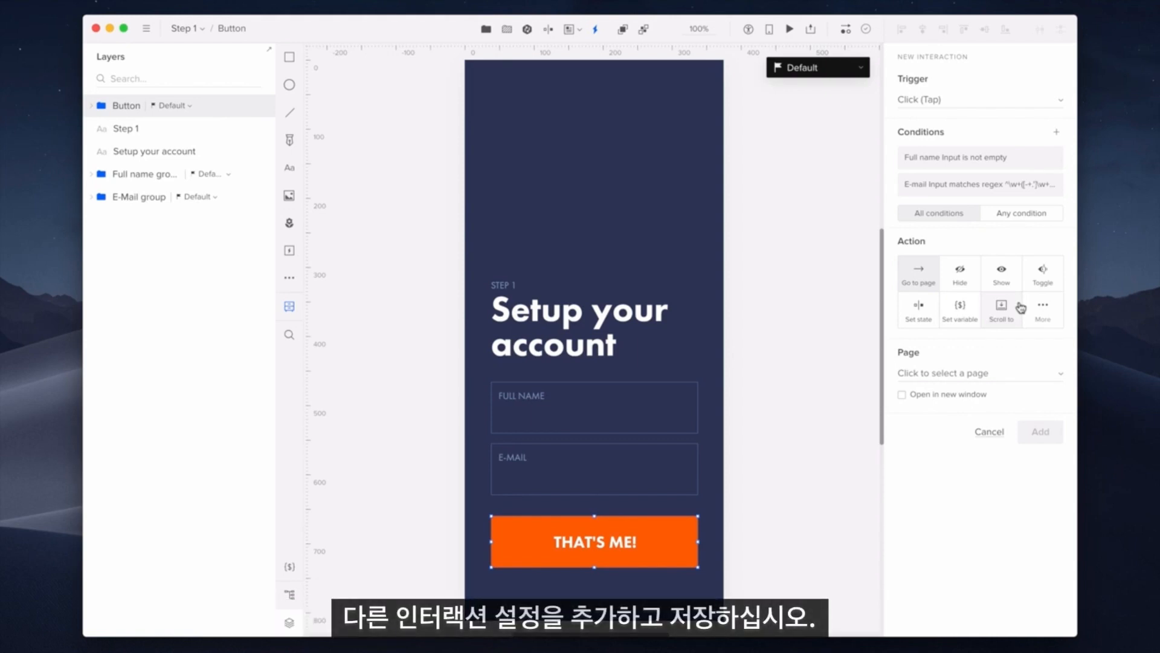
Step: Send the interaction to Step 2 with Push left, 300 ms duration and 400 ms delay, and save
click(1013, 373)
click(997, 390)
click(966, 448)
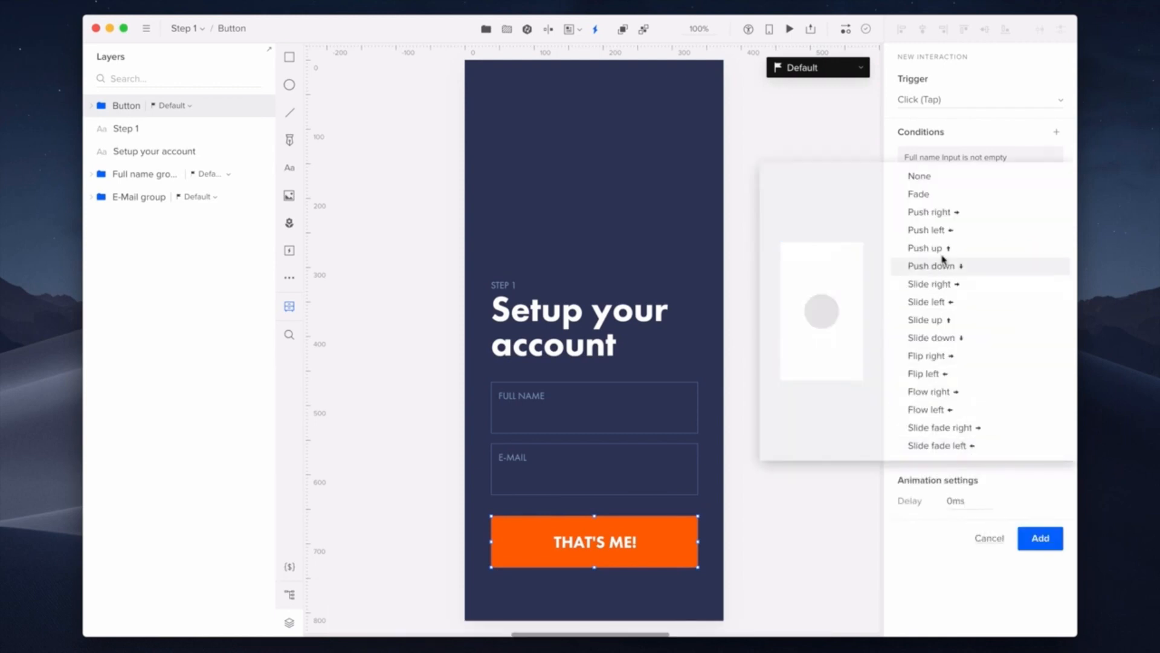
click(958, 232)
click(964, 519)
text(300)
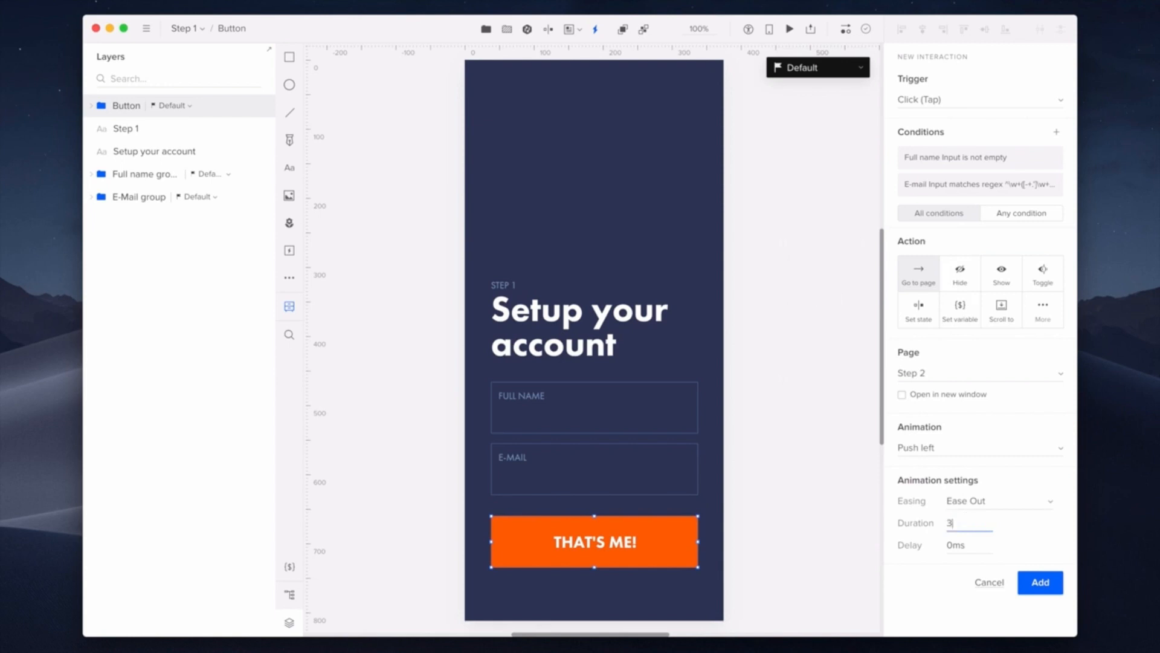
key(Tab)
text(400)
click(1057, 588)
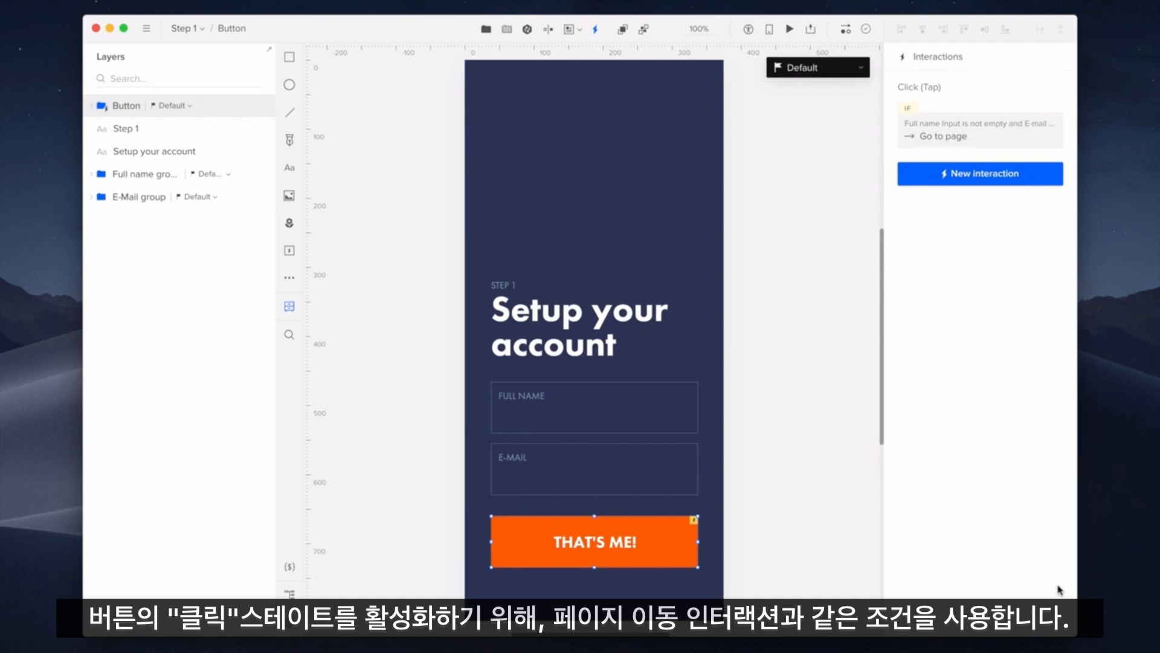
Step: Start another button interaction with the condition Full name Input is not empty
click(1021, 175)
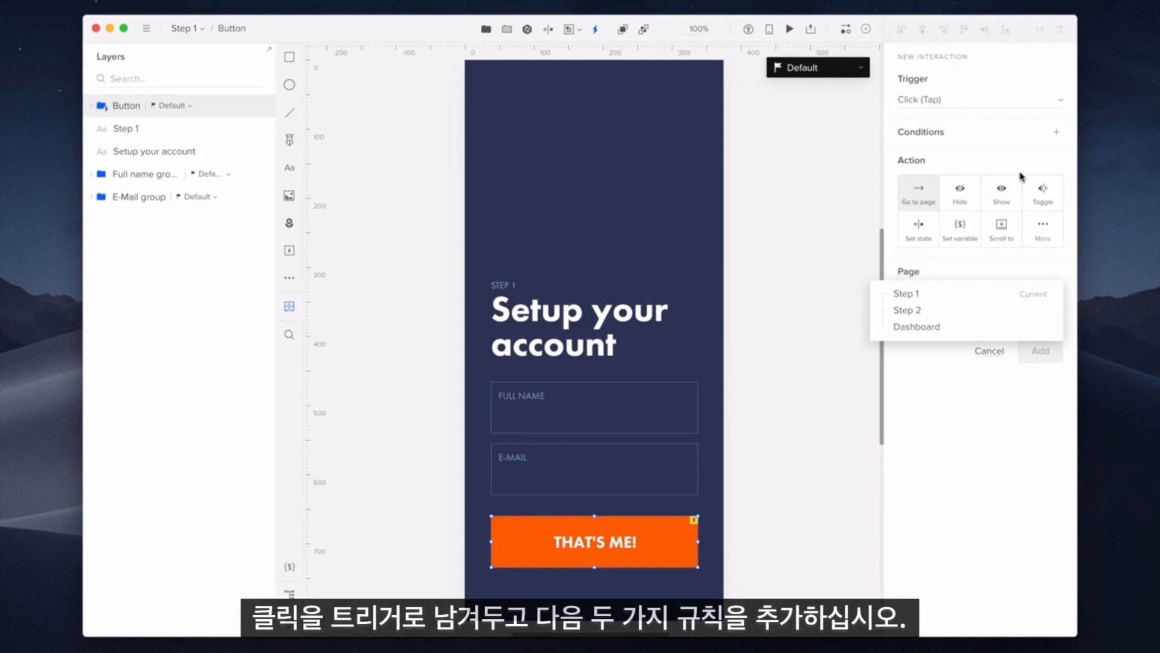
click(1013, 133)
click(1001, 161)
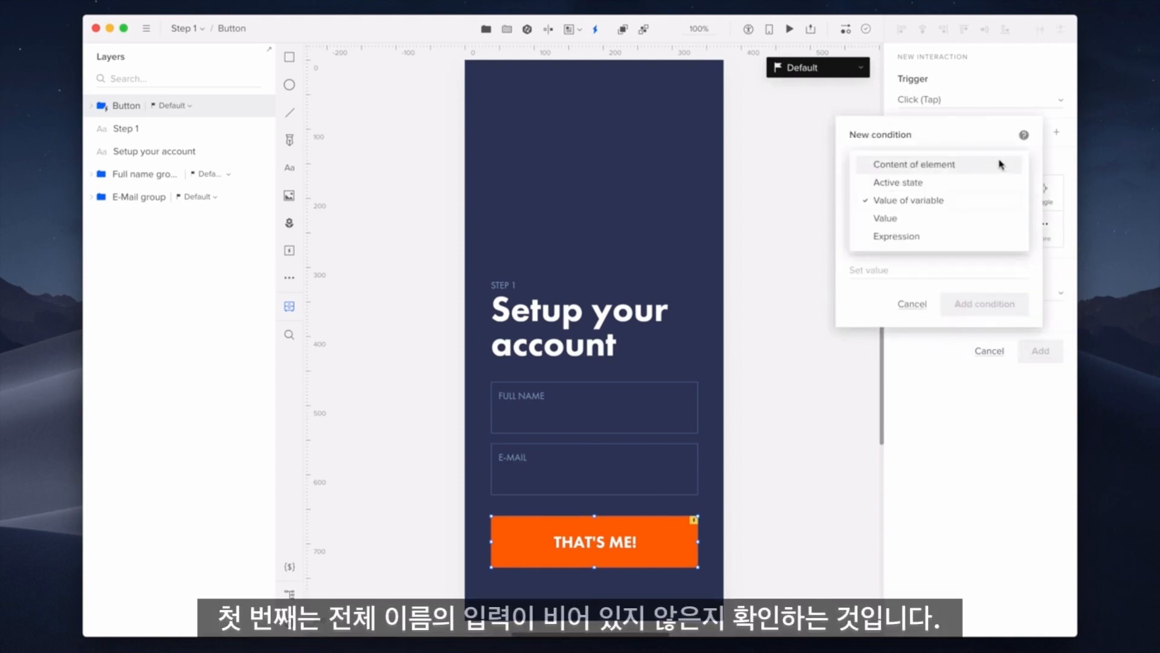
click(1001, 161)
click(975, 179)
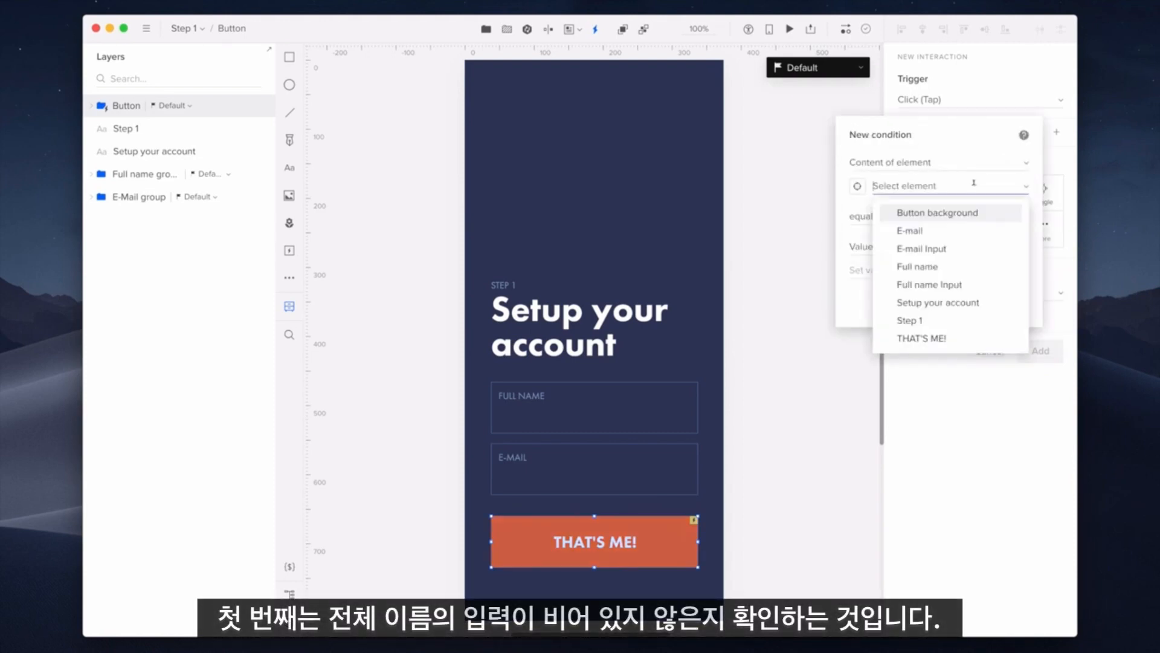
click(987, 284)
click(908, 215)
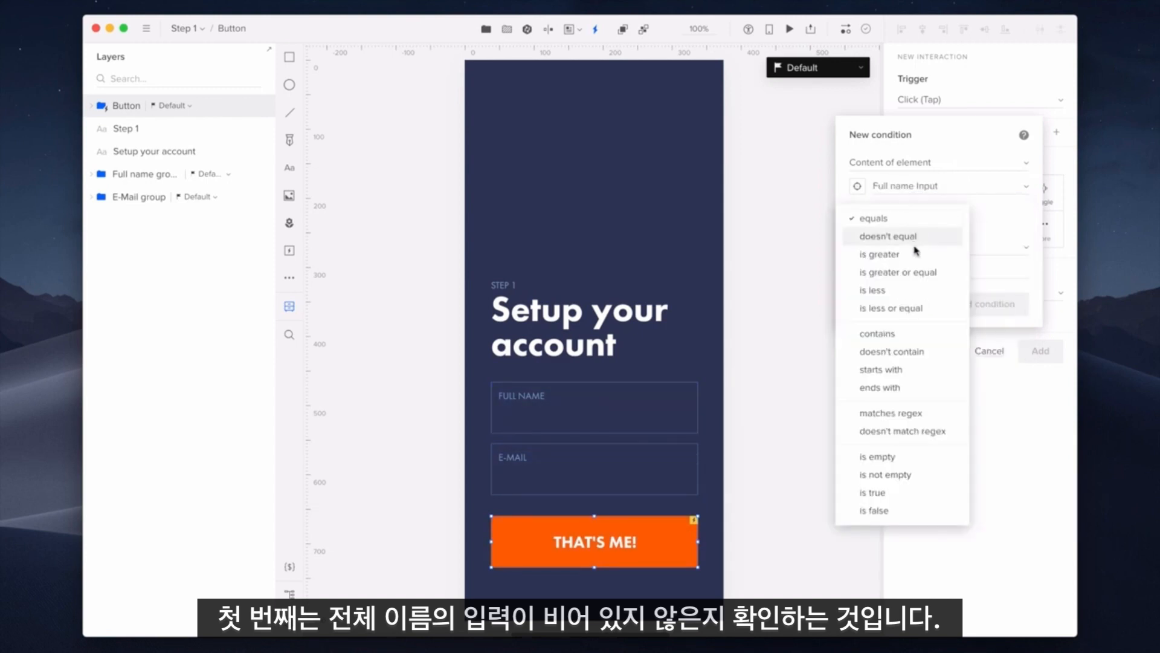
click(920, 483)
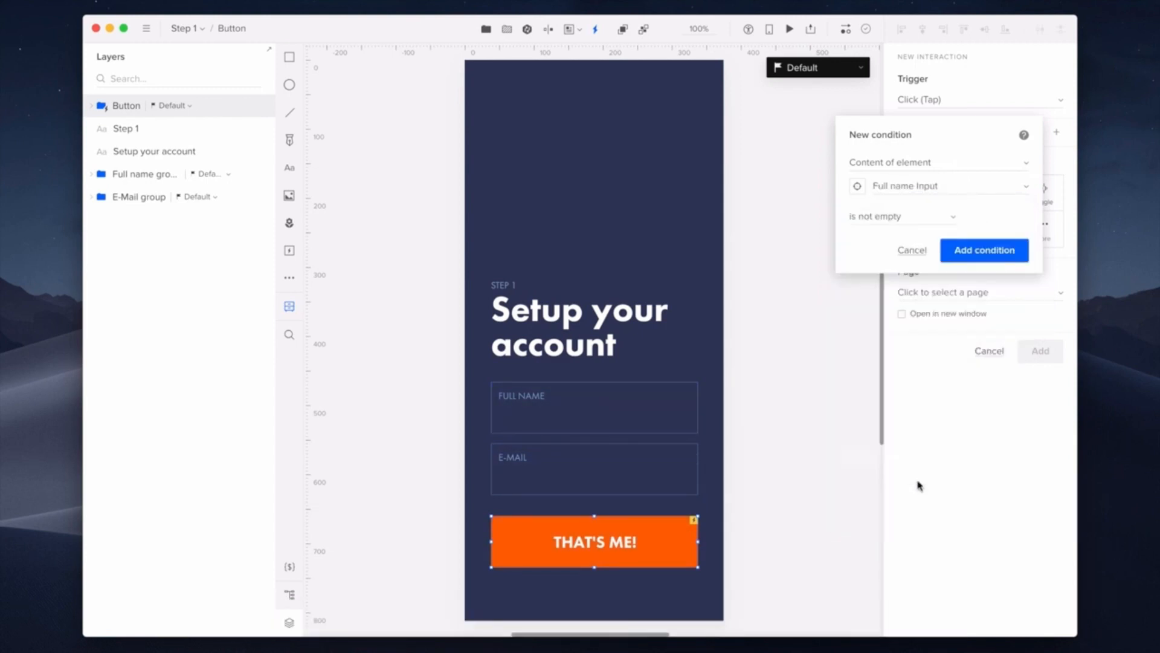
click(1022, 264)
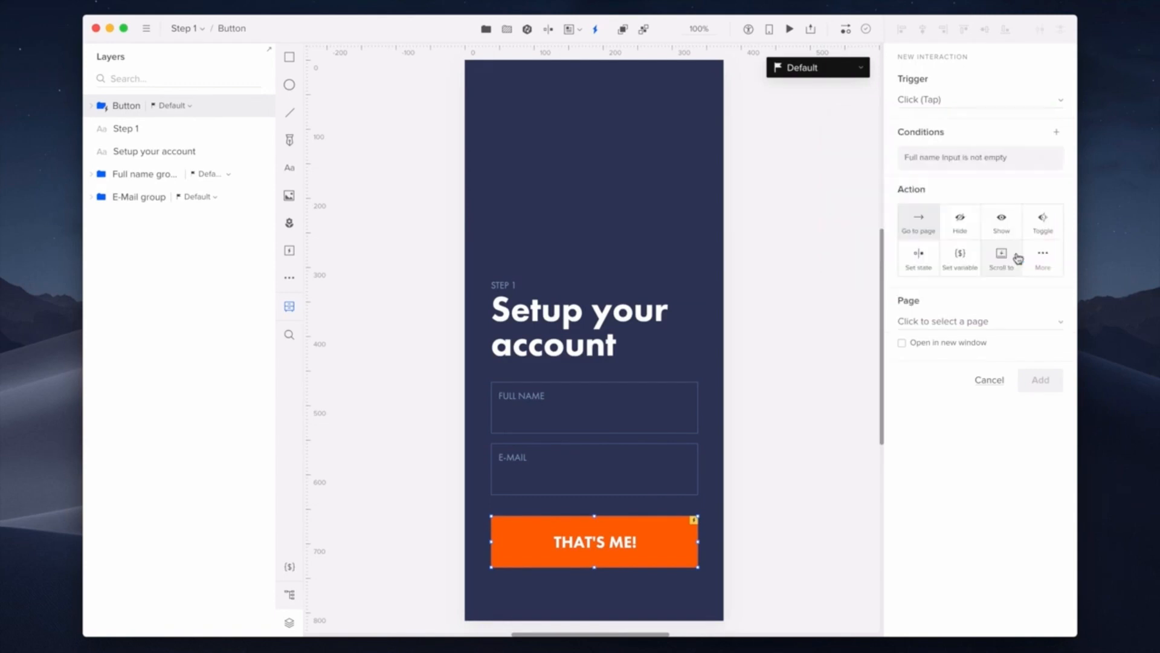
Step: Add an E-mail Input matches Email regex condition and choose the Set state action
click(1019, 134)
click(983, 161)
click(983, 161)
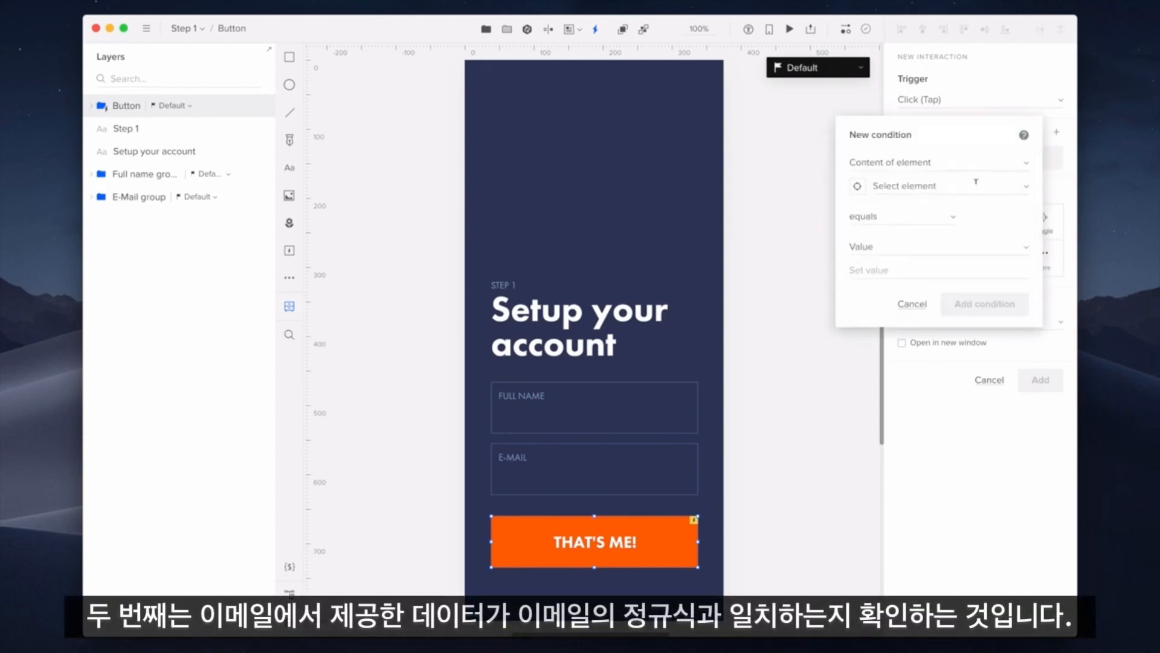
click(976, 185)
click(974, 248)
click(936, 222)
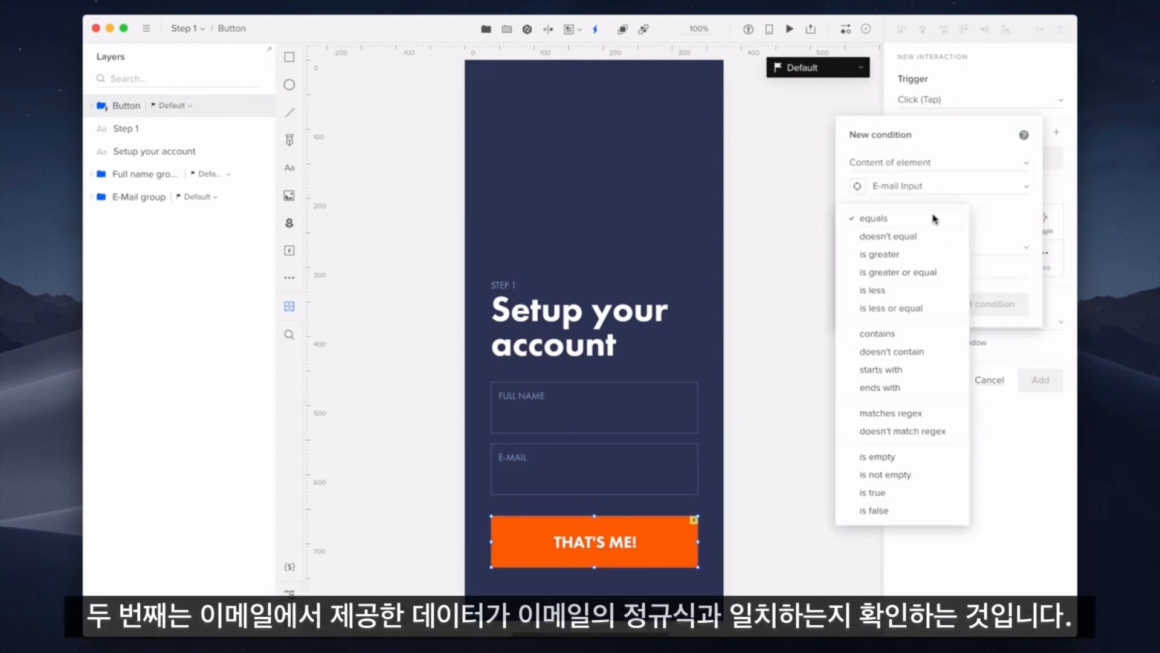
click(946, 411)
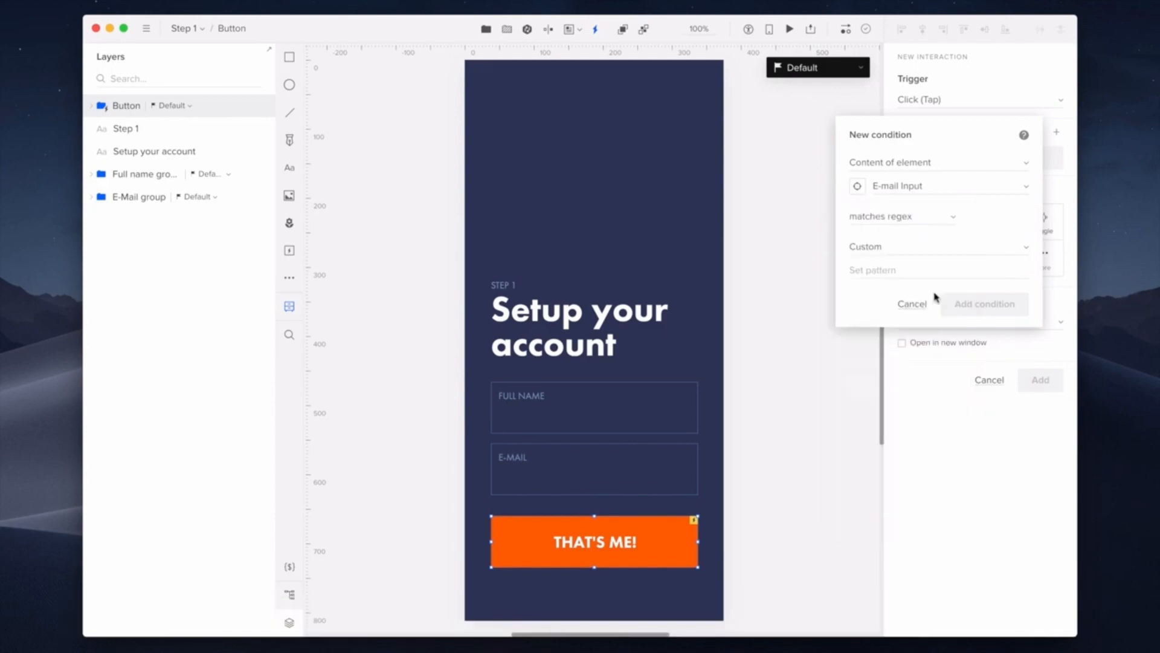
click(939, 252)
click(924, 267)
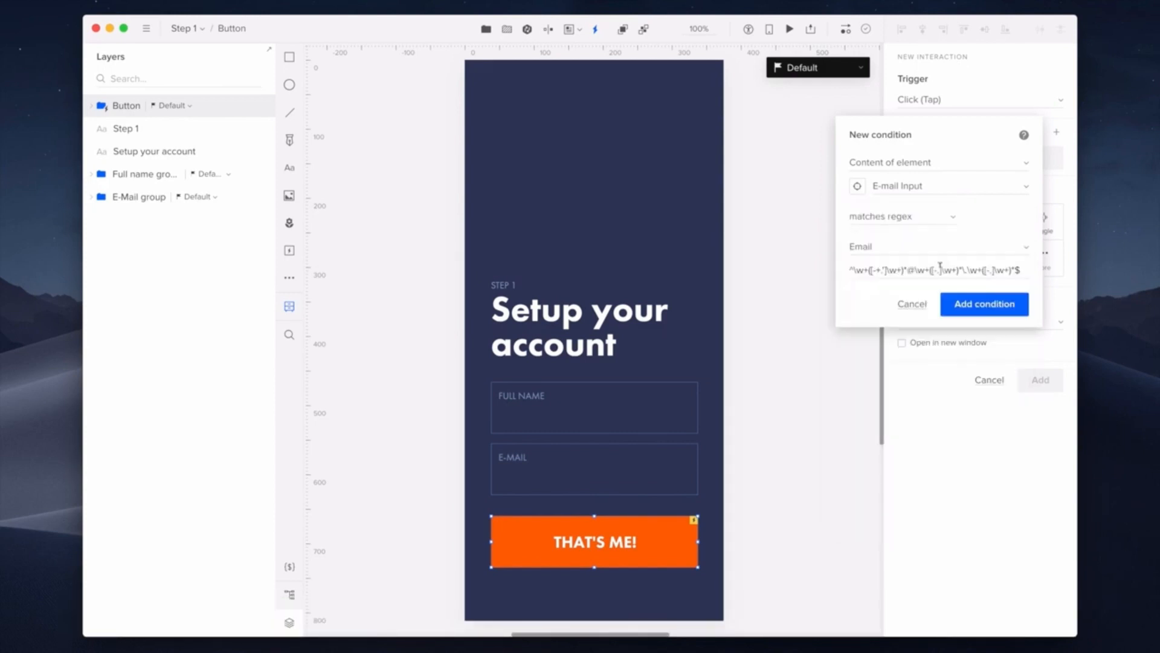
click(1026, 309)
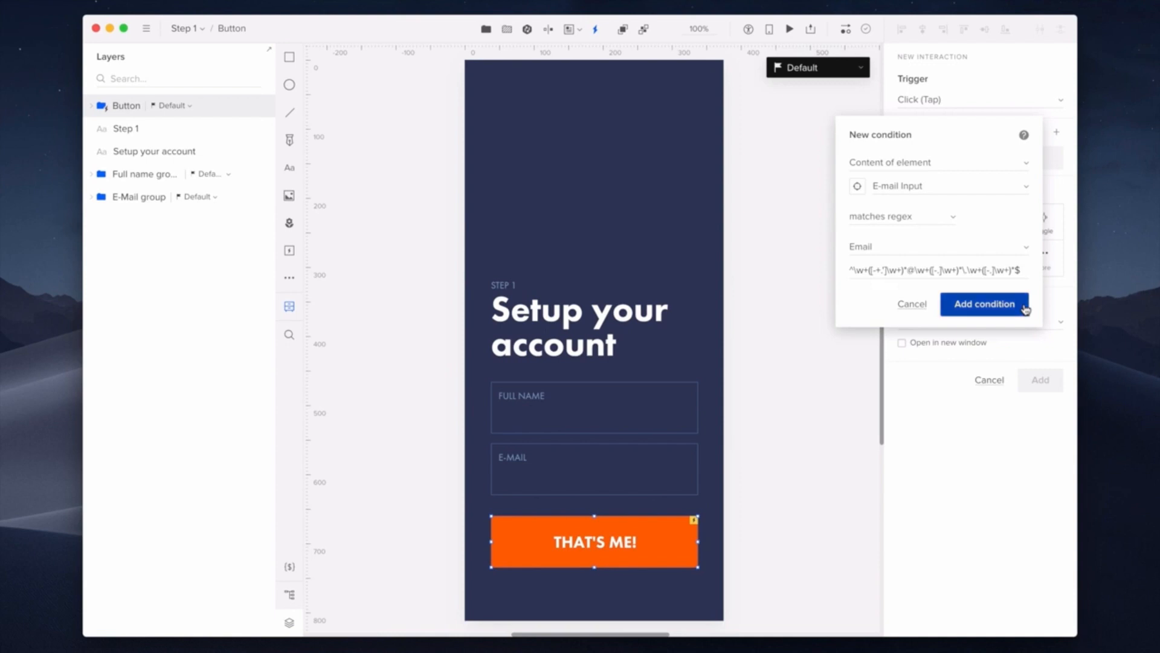
click(934, 313)
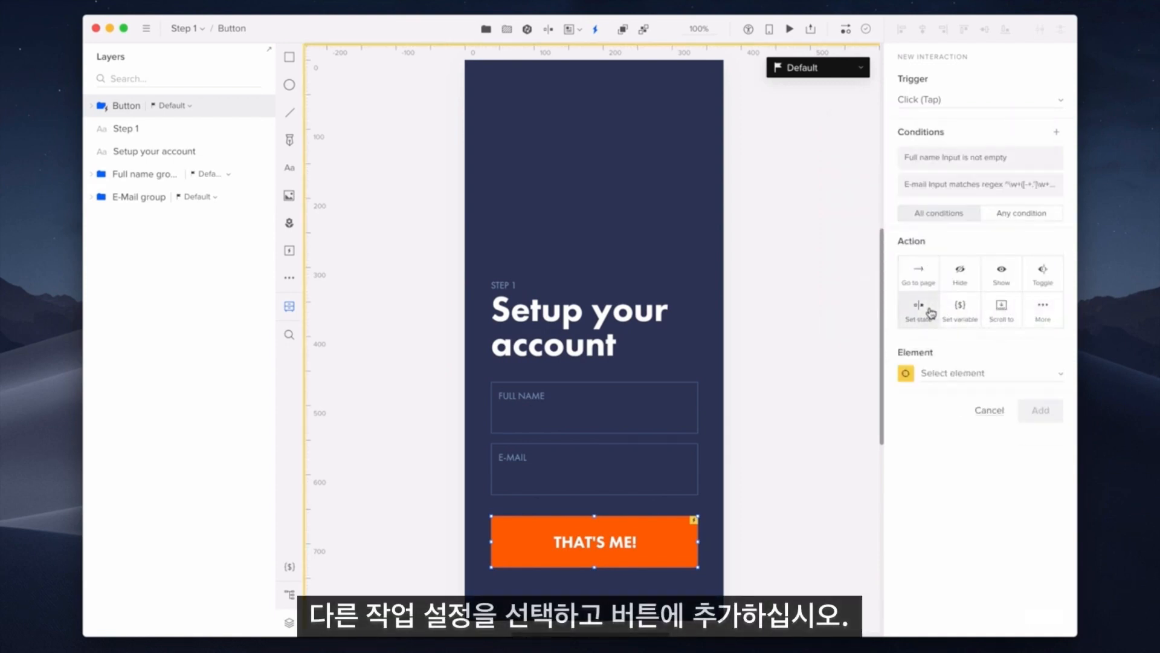
Step: Set the Button element to its Clicked state with 150 ms duration and save the interaction
click(953, 371)
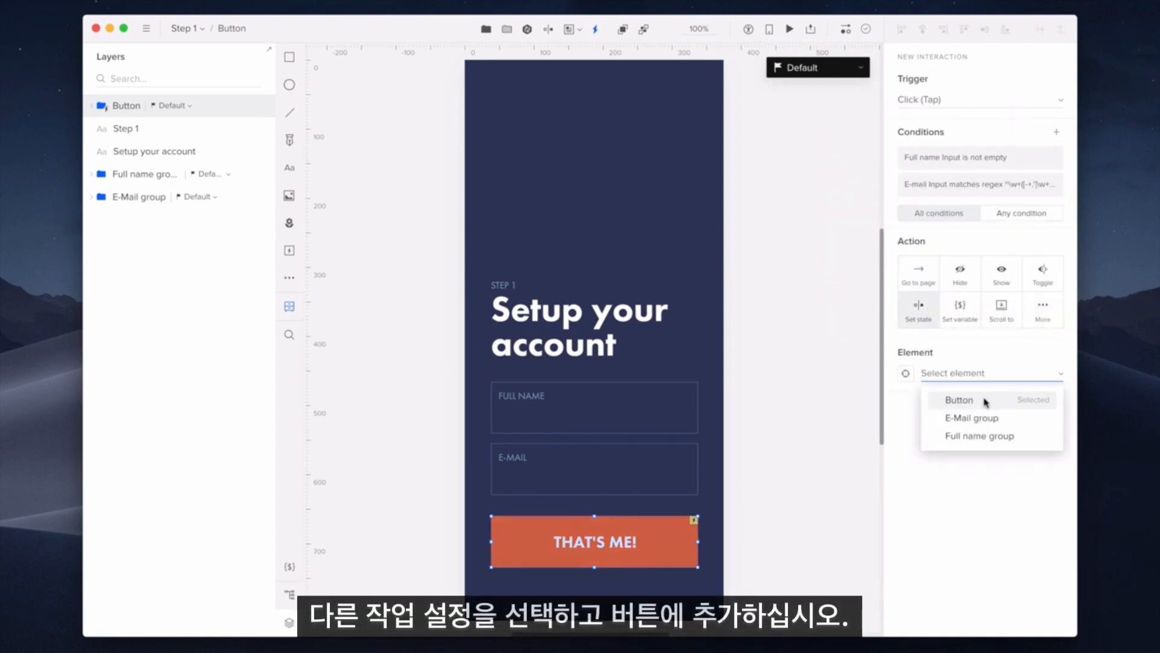
click(959, 399)
click(983, 425)
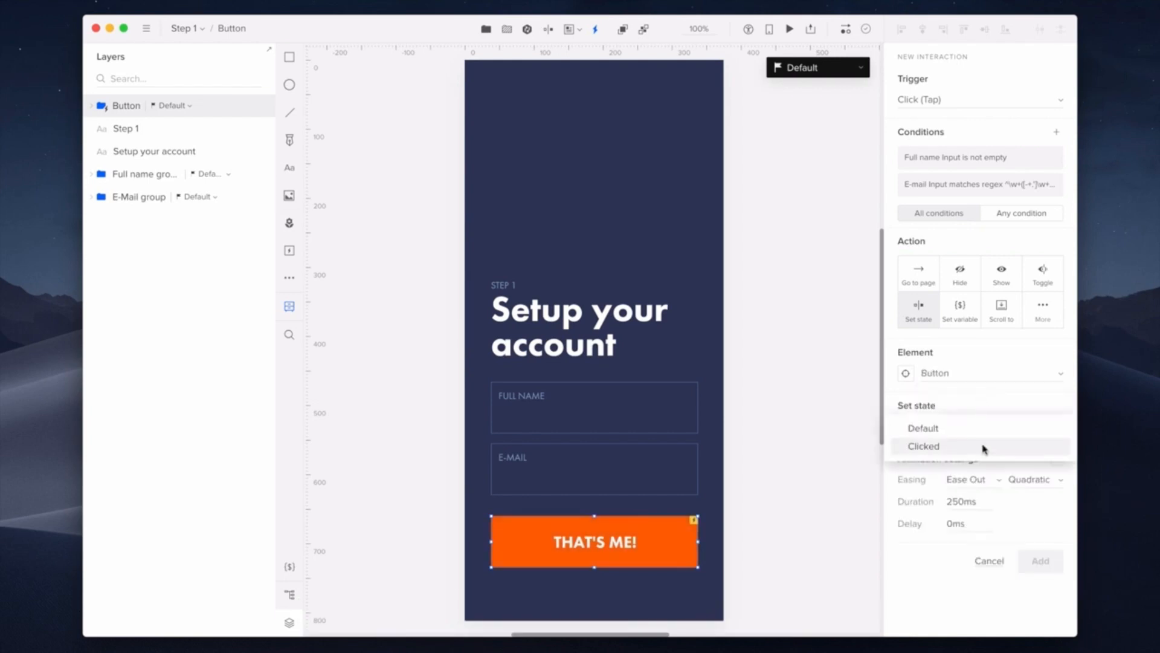
click(984, 448)
click(983, 499)
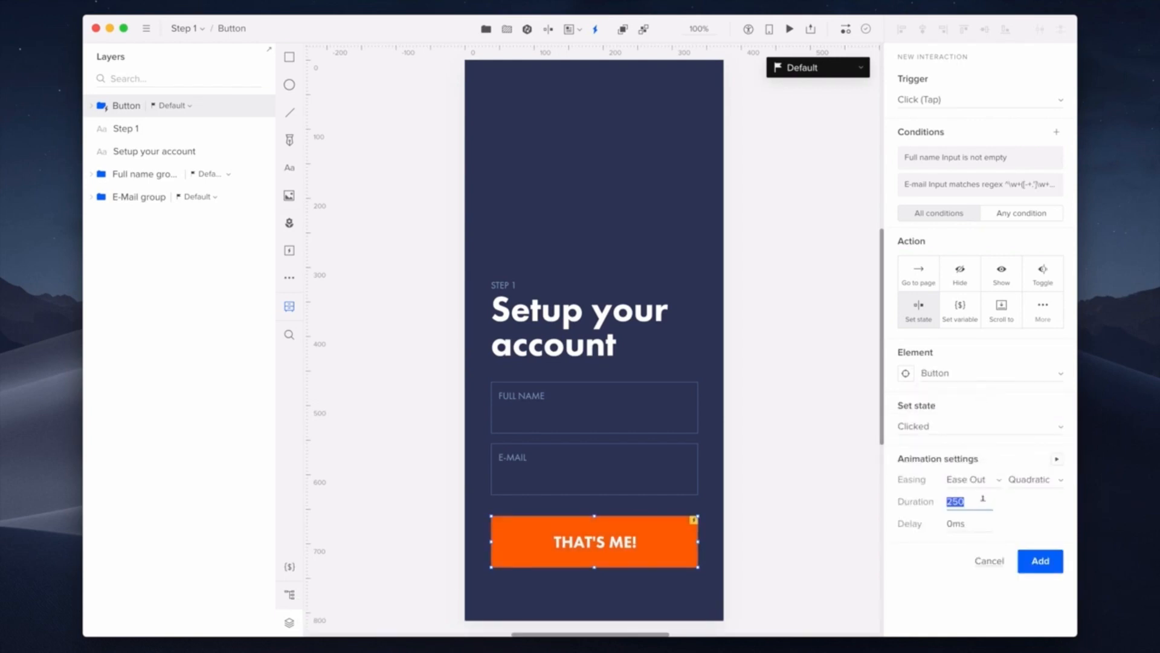
text(150)
key(Return)
click(1054, 556)
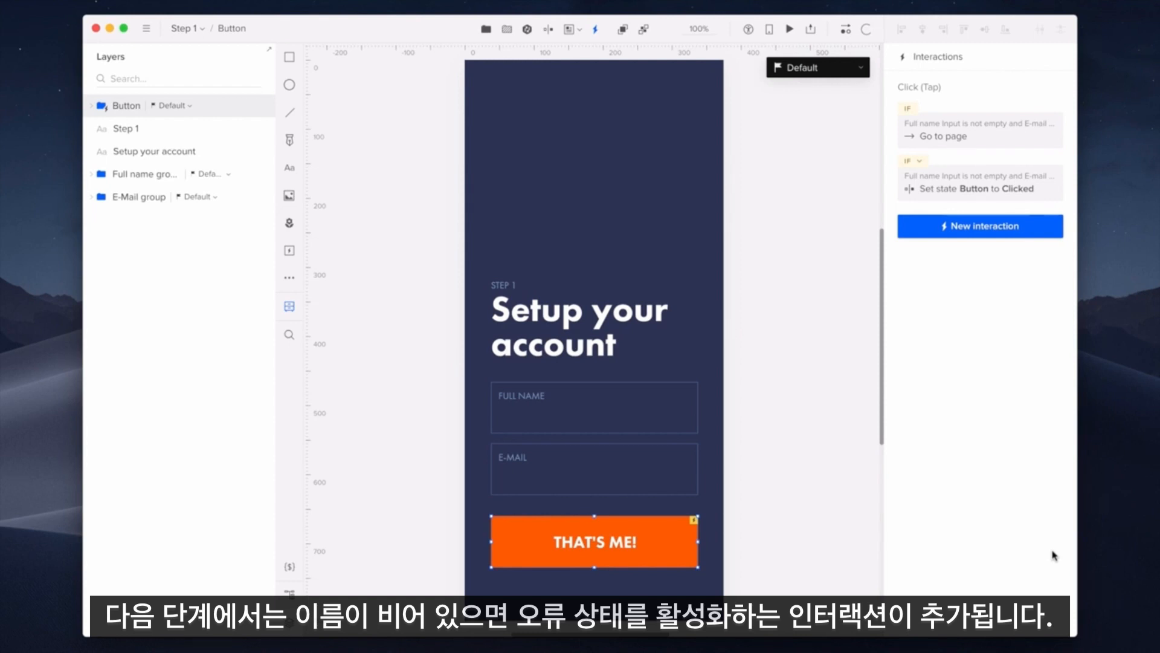
Step: Start a new button interaction with the condition Full name Input is empty
click(1031, 232)
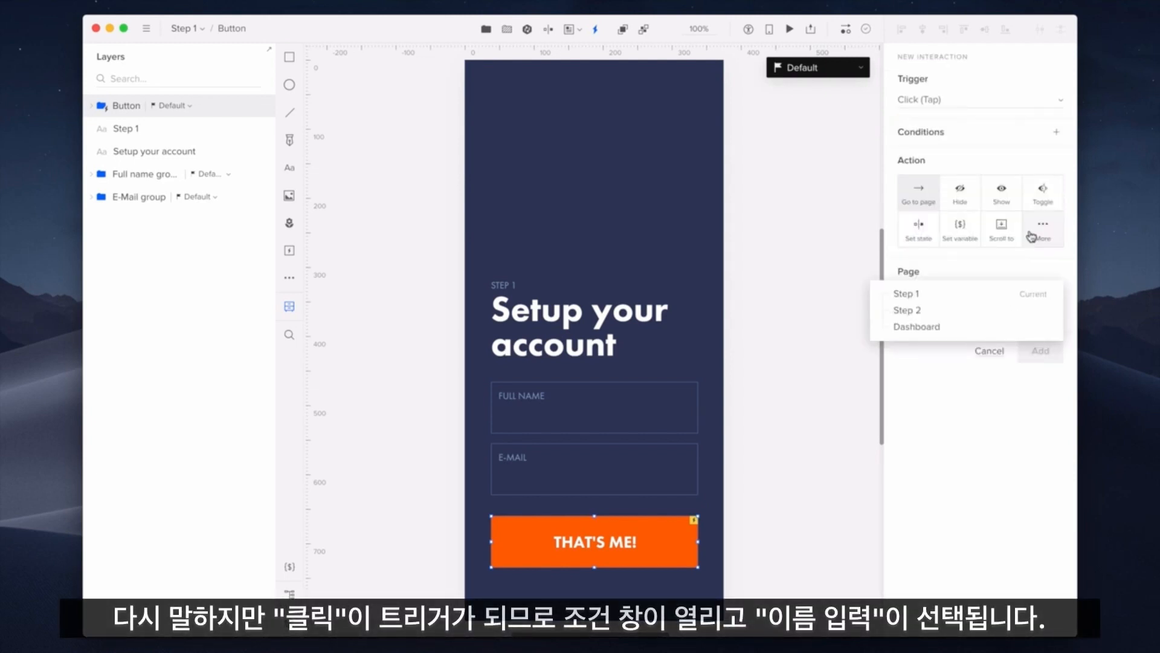
click(992, 136)
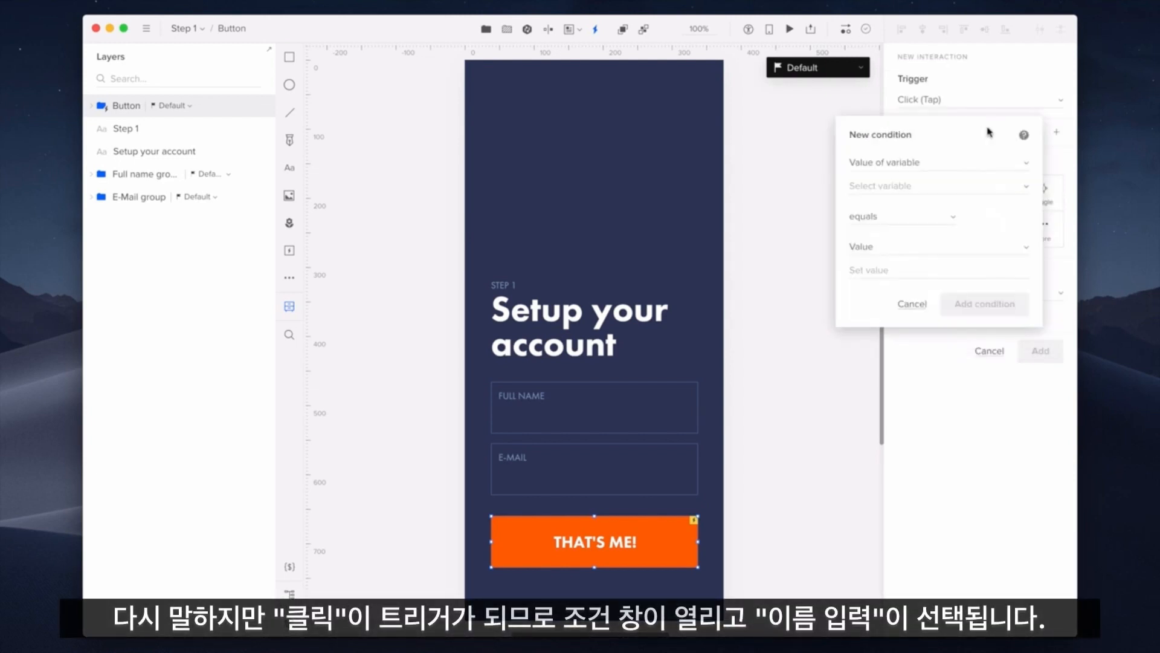
click(980, 163)
click(976, 161)
click(976, 186)
click(986, 284)
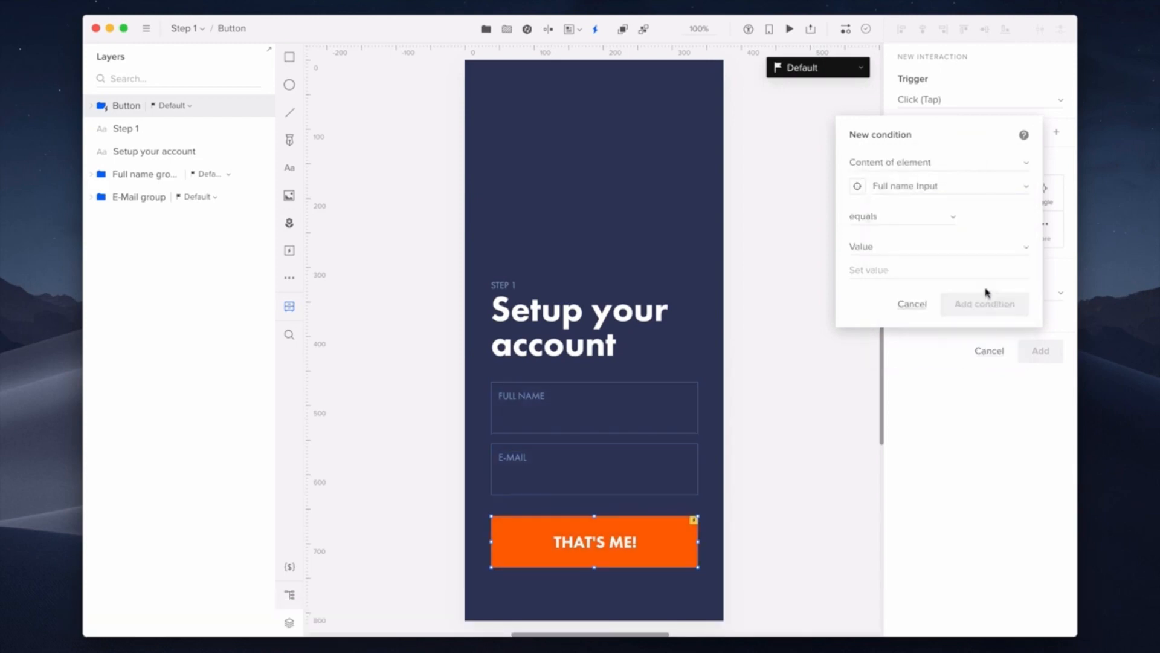
click(930, 219)
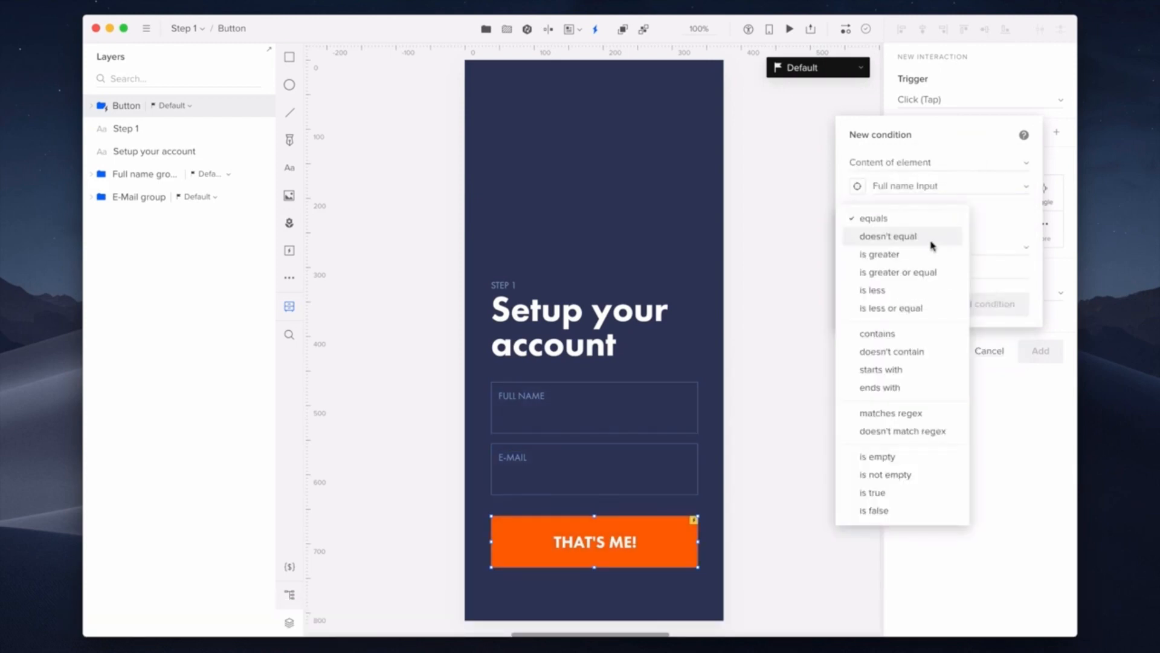
click(936, 458)
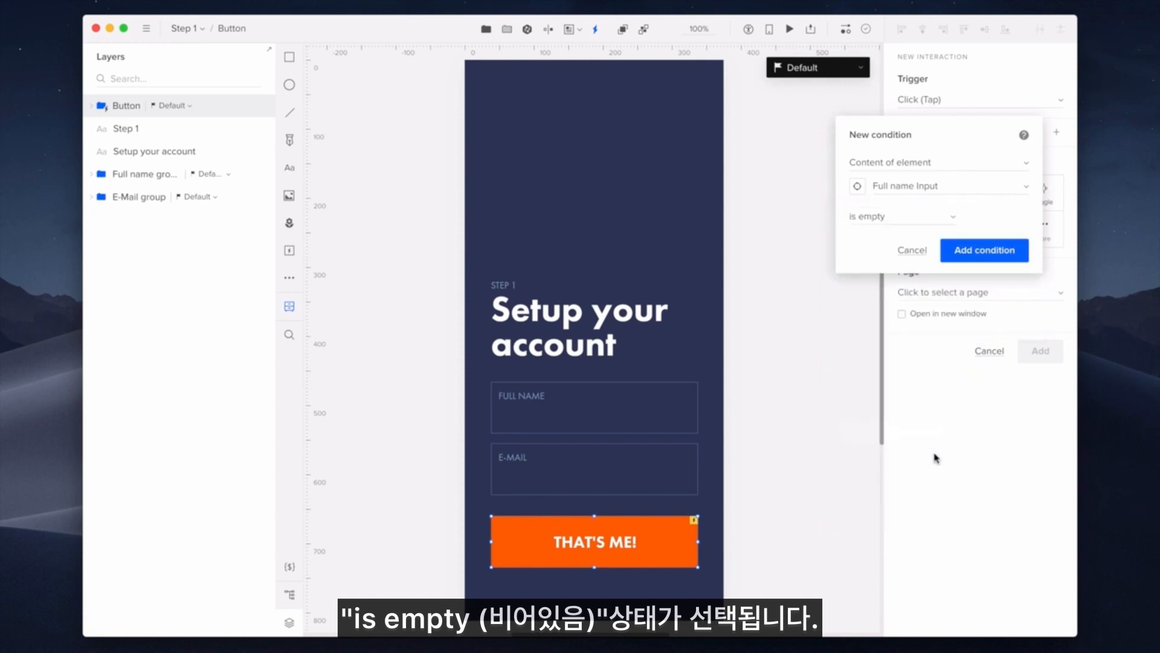
click(1019, 259)
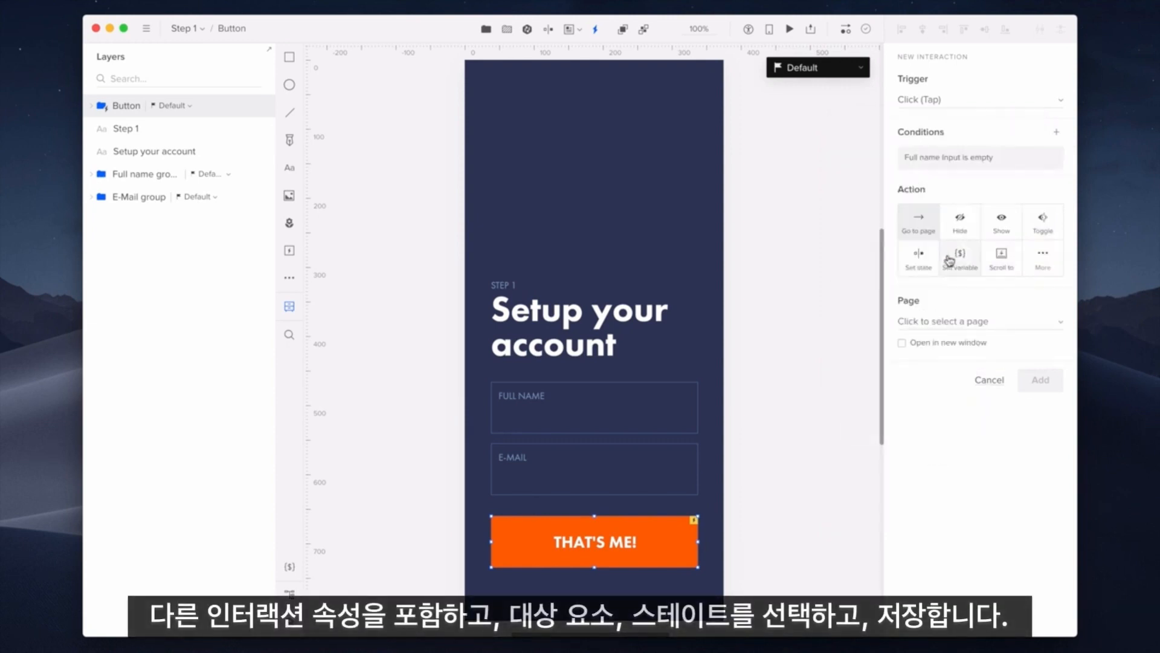
Step: Make the interaction set the Full name group to Error state and save it
click(919, 257)
click(974, 320)
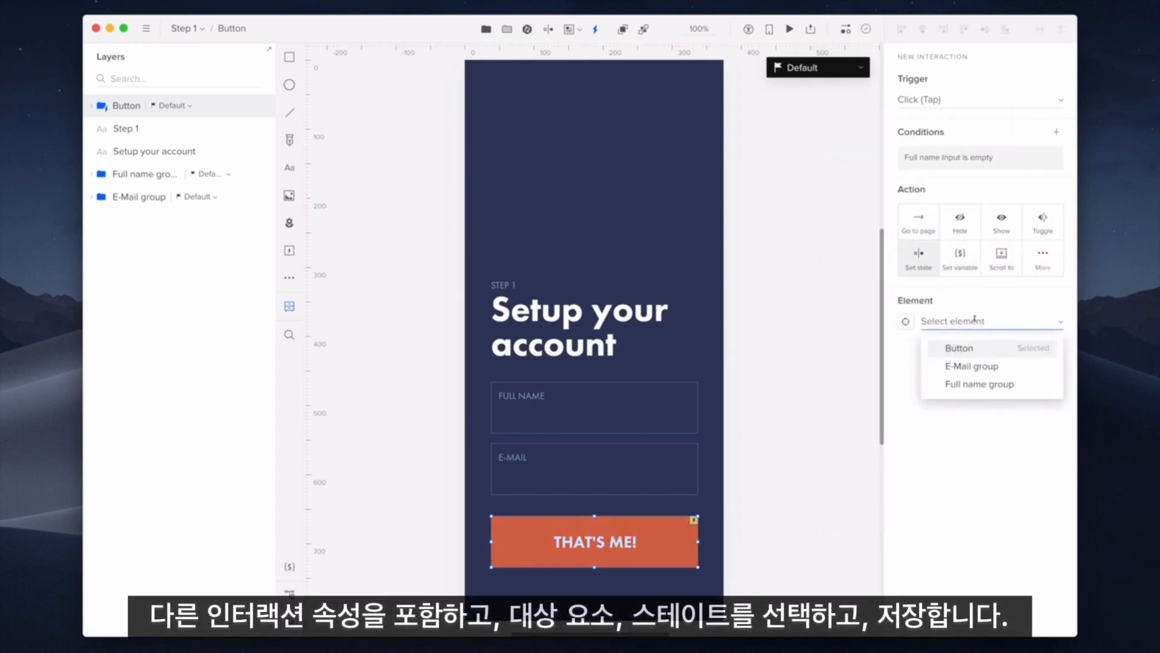
click(1021, 384)
click(1022, 371)
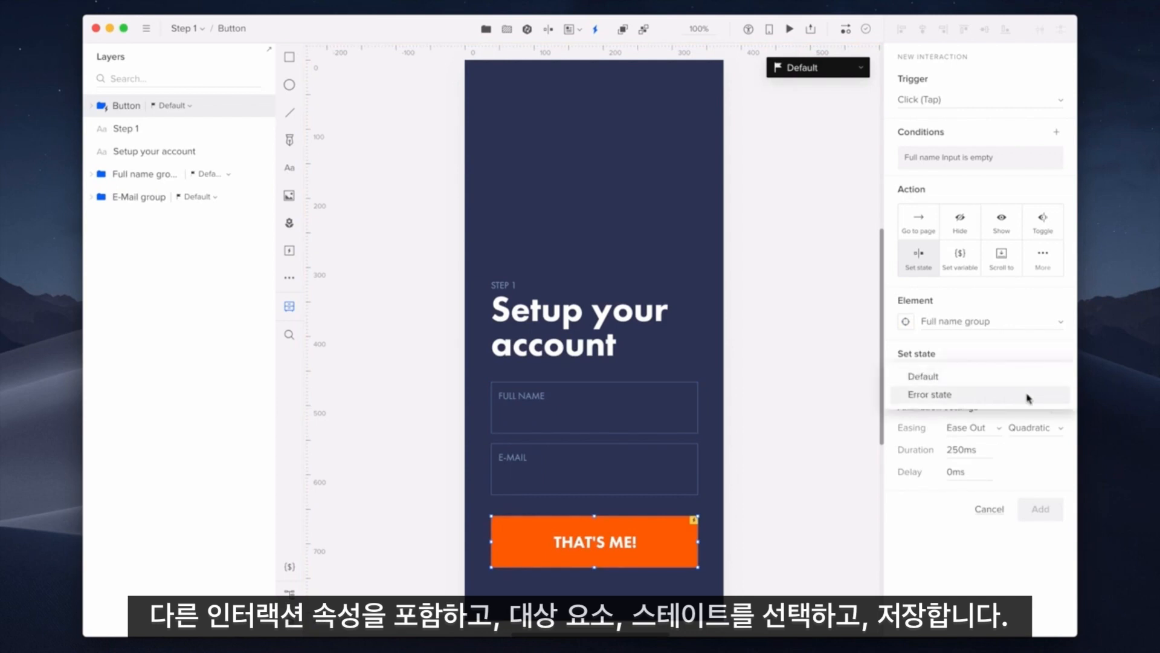
click(1029, 396)
click(1049, 508)
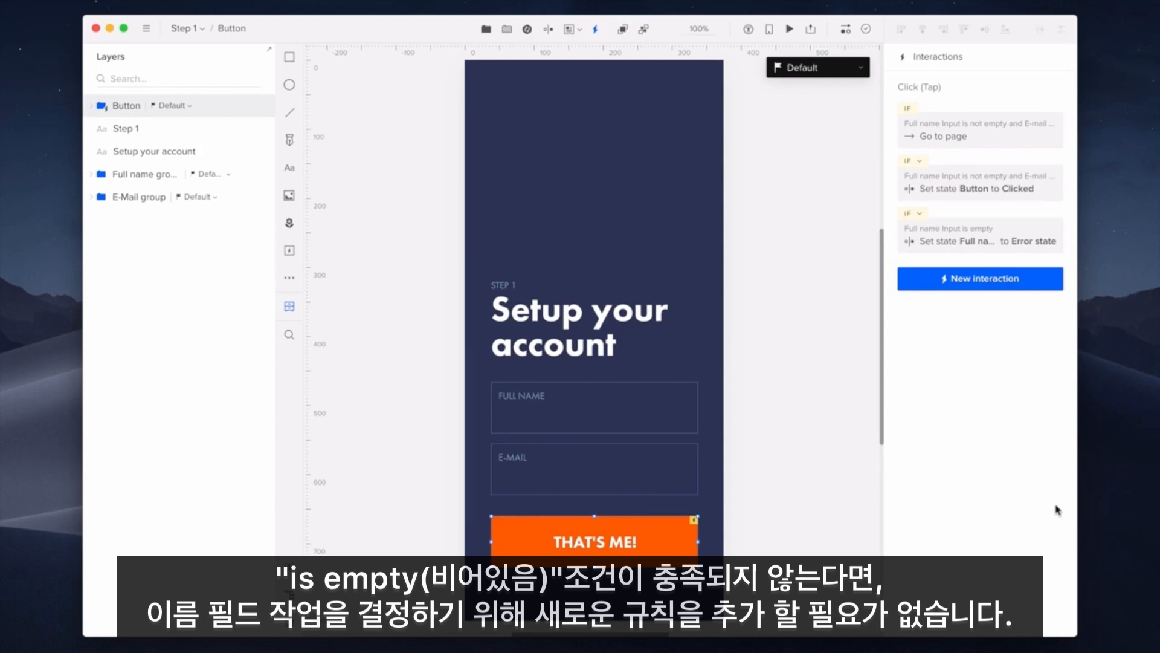
Step: Add an interaction that sets the Full name group back to its Default state
click(1035, 292)
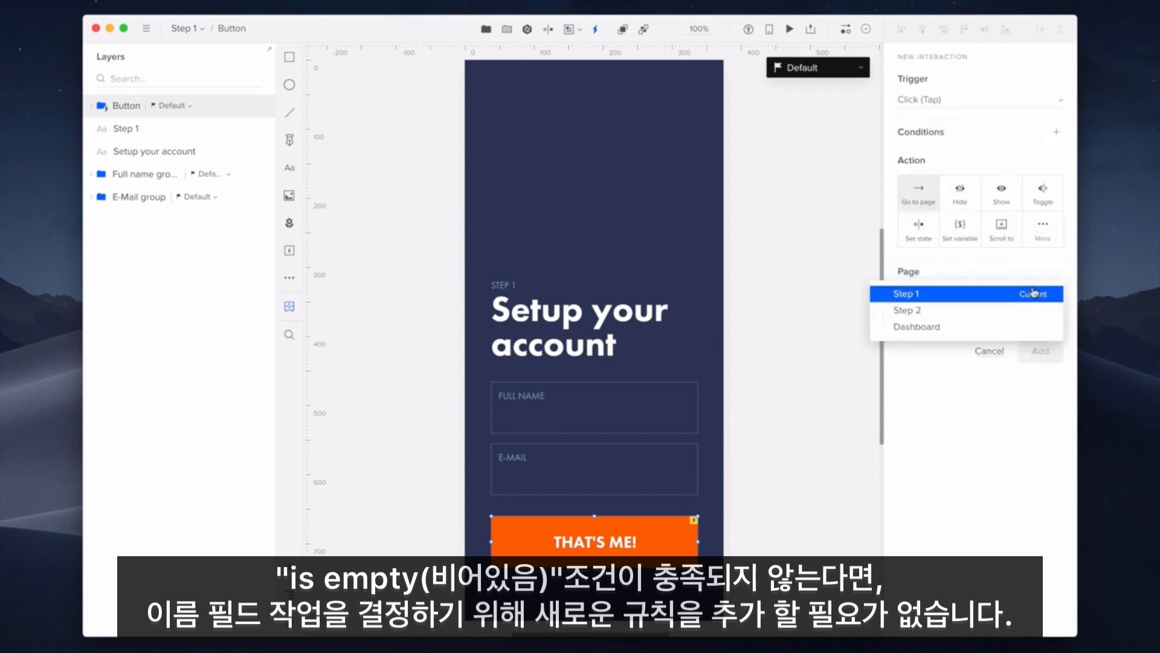
click(920, 226)
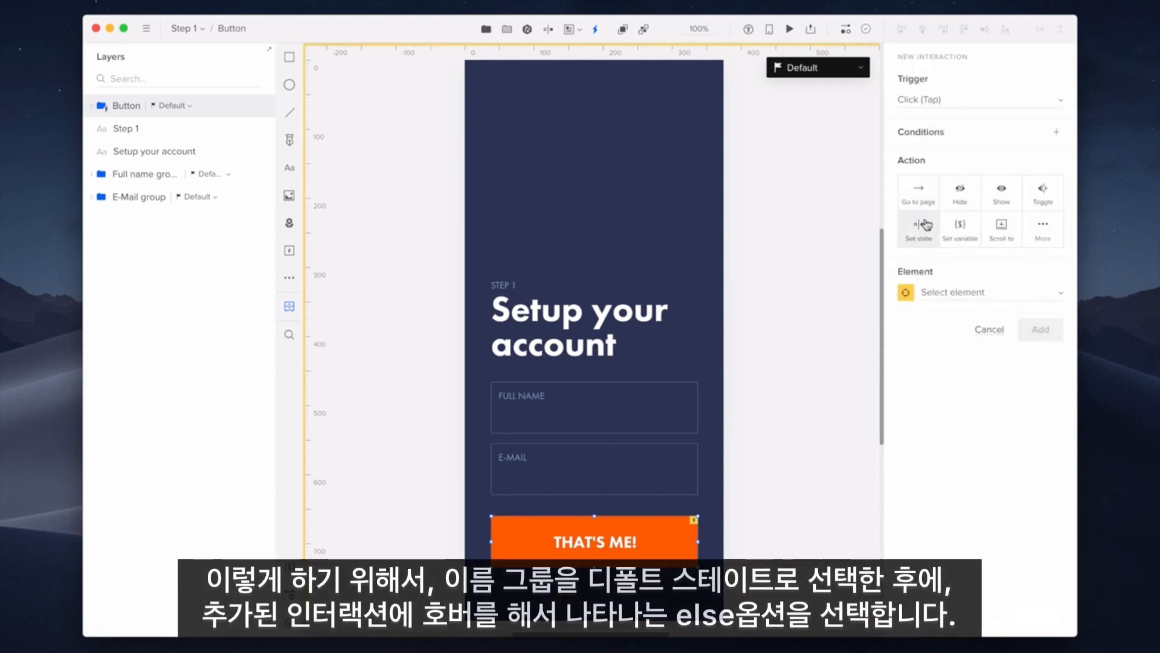
click(1003, 293)
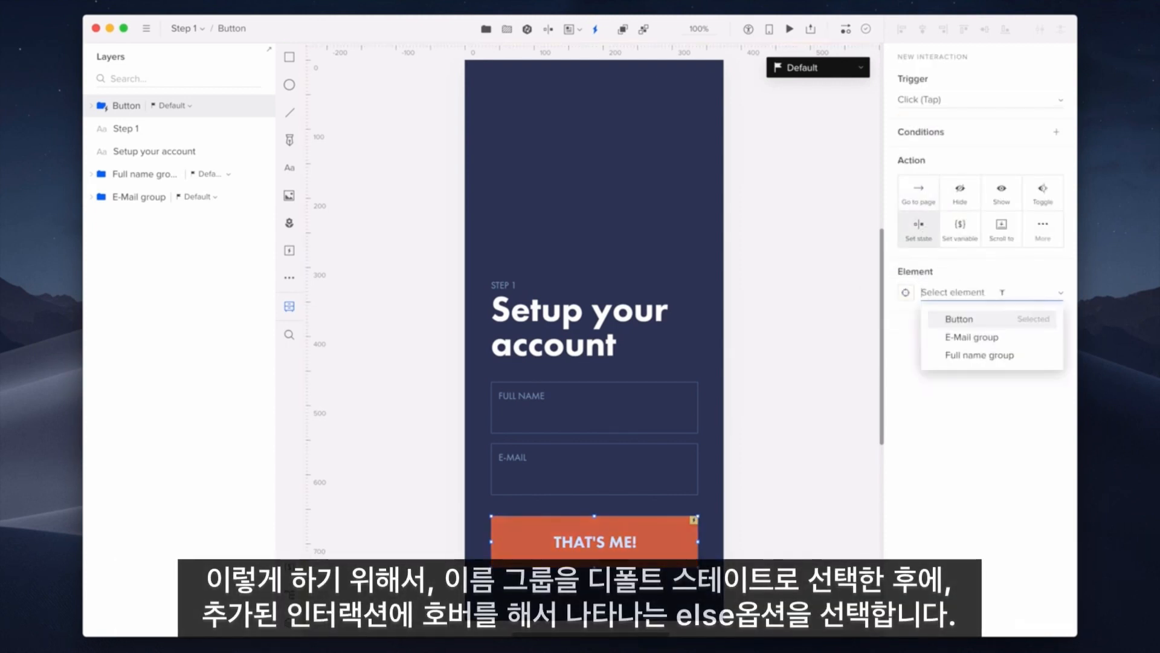
click(1028, 362)
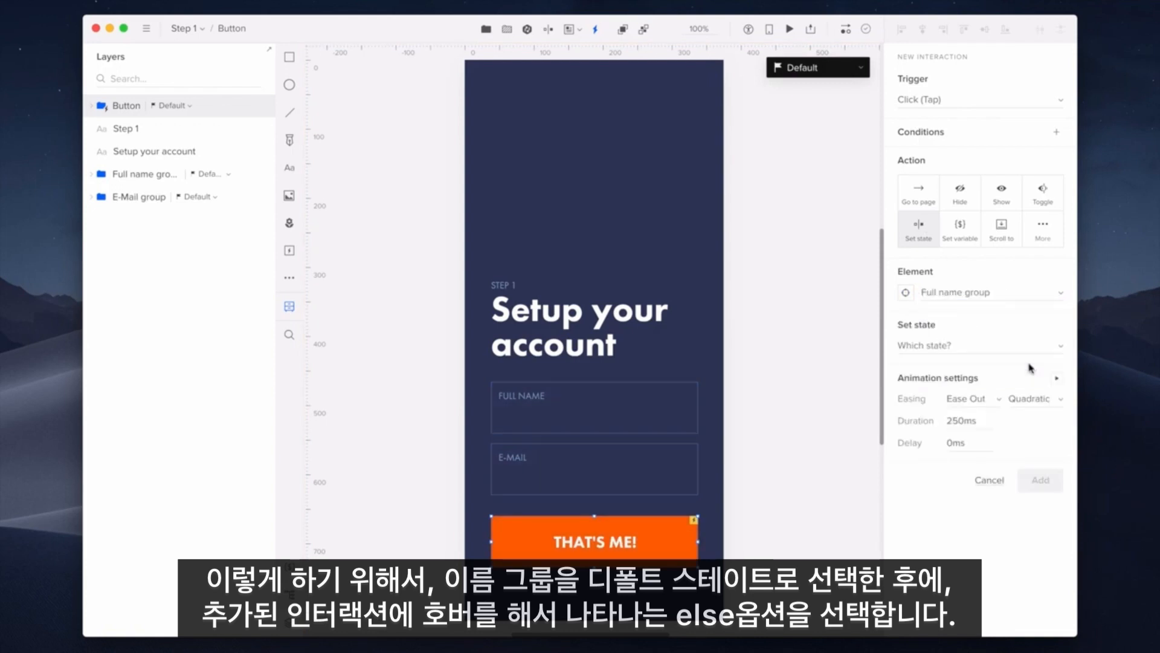
click(1012, 343)
click(1012, 344)
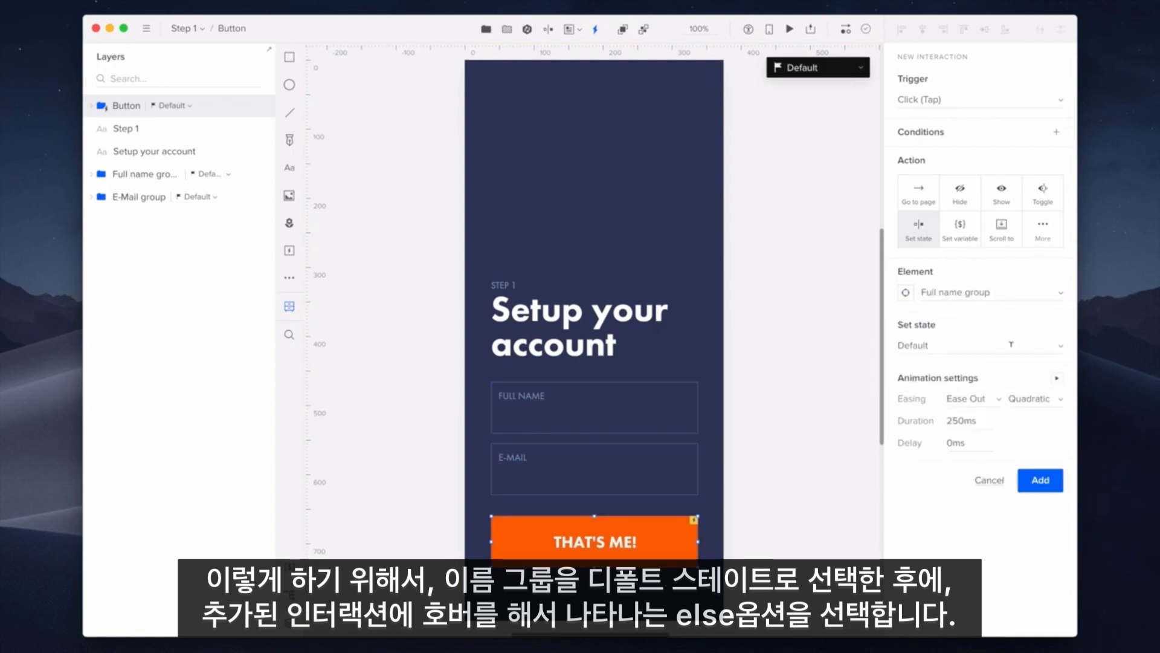
click(1041, 480)
Step: Change that reset interaction's condition from always to else
click(940, 262)
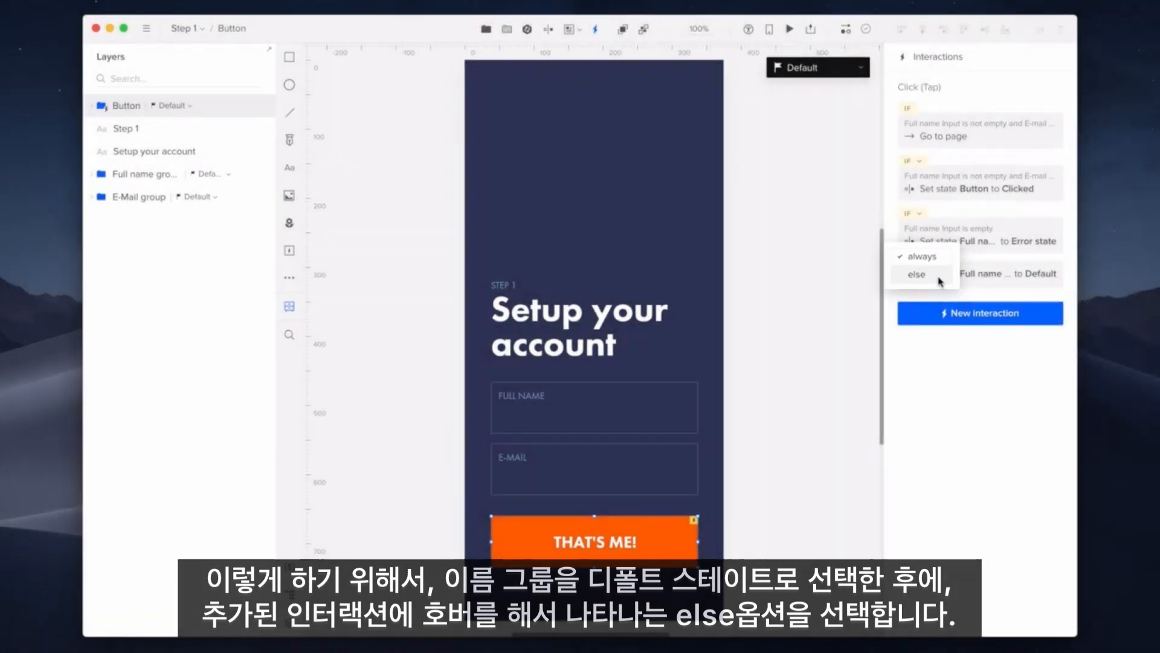
click(941, 277)
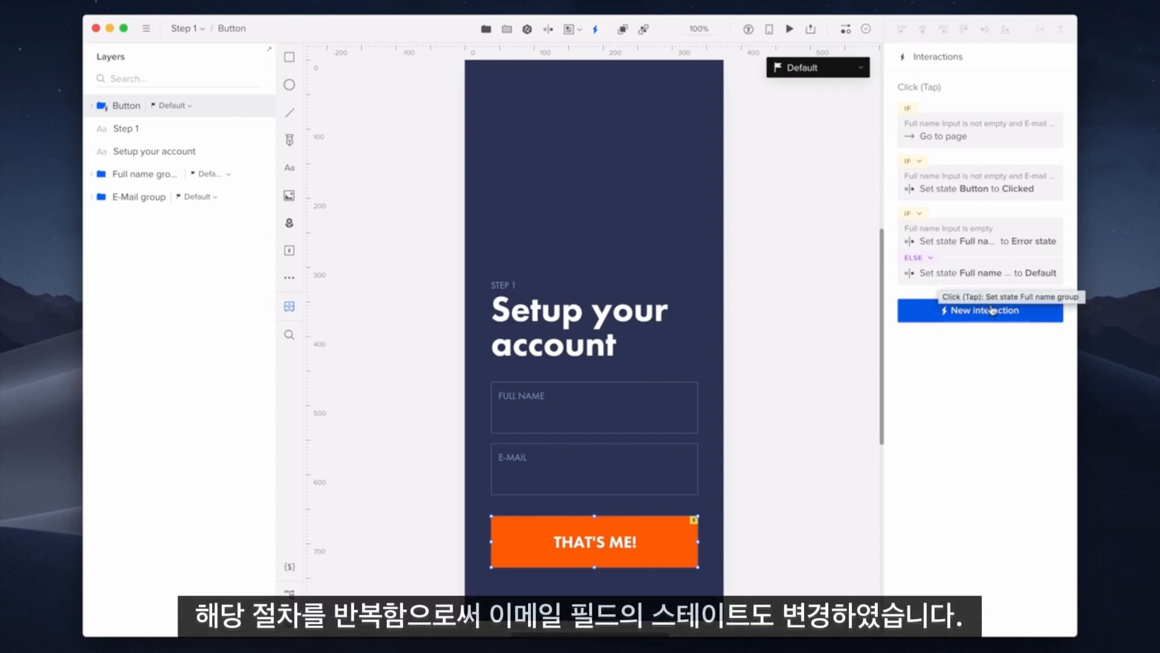
click(1030, 315)
Step: Add a condition that E-mail Input content doesn't match the preset Email regex
click(955, 149)
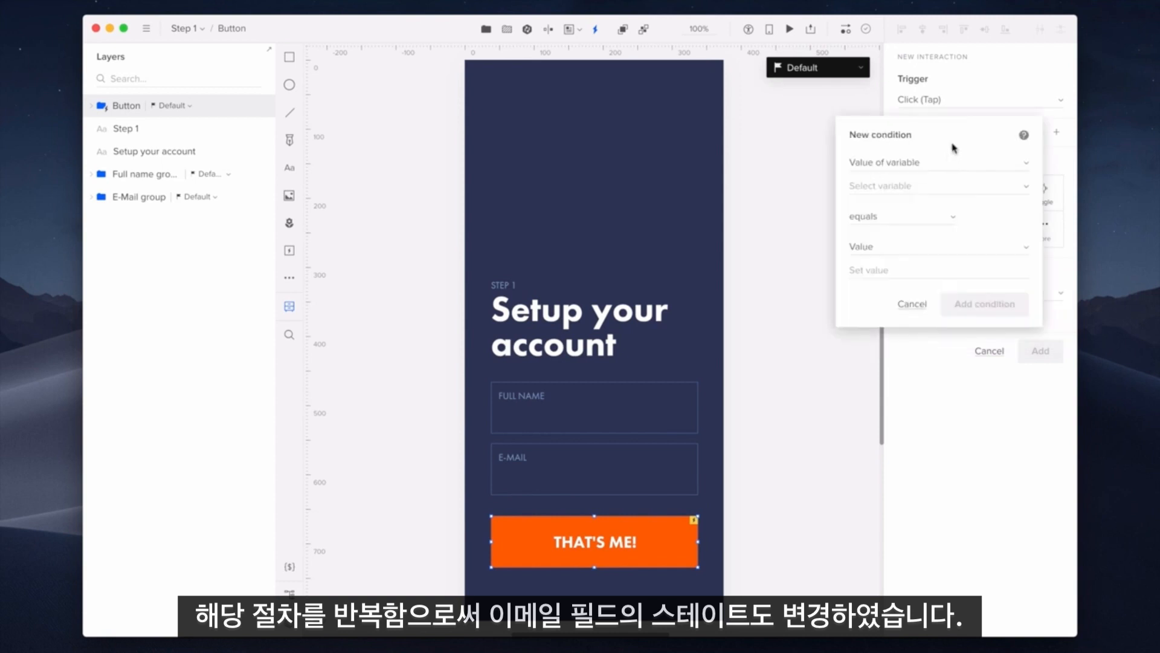
click(951, 166)
click(950, 166)
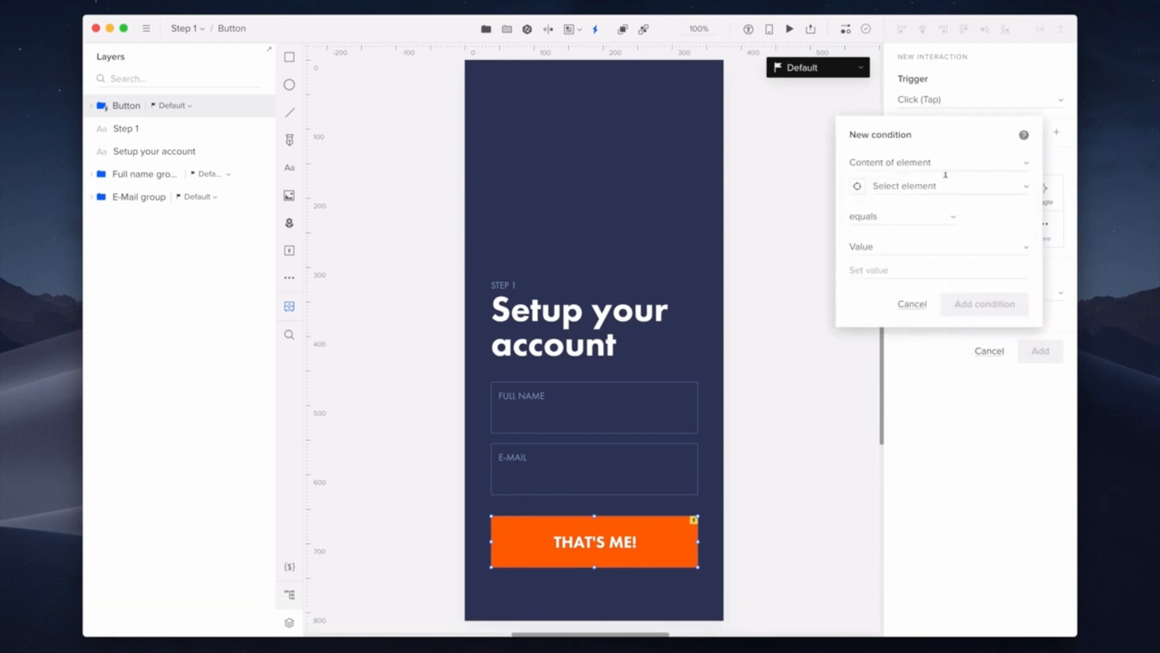
click(946, 185)
click(954, 249)
click(922, 222)
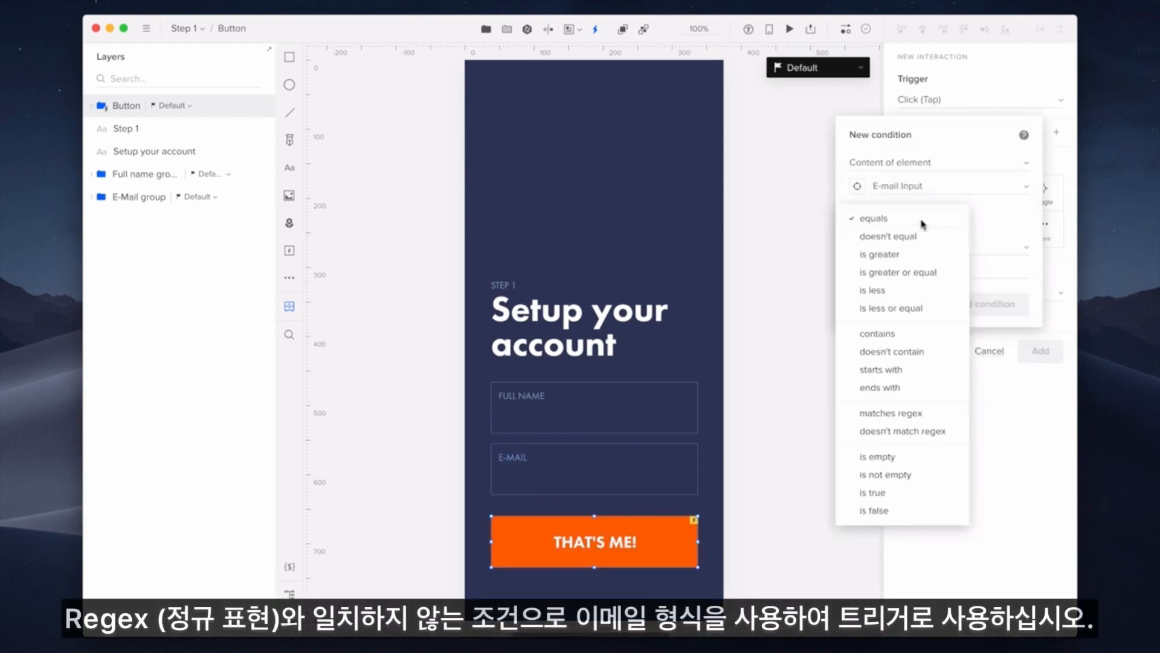
click(928, 434)
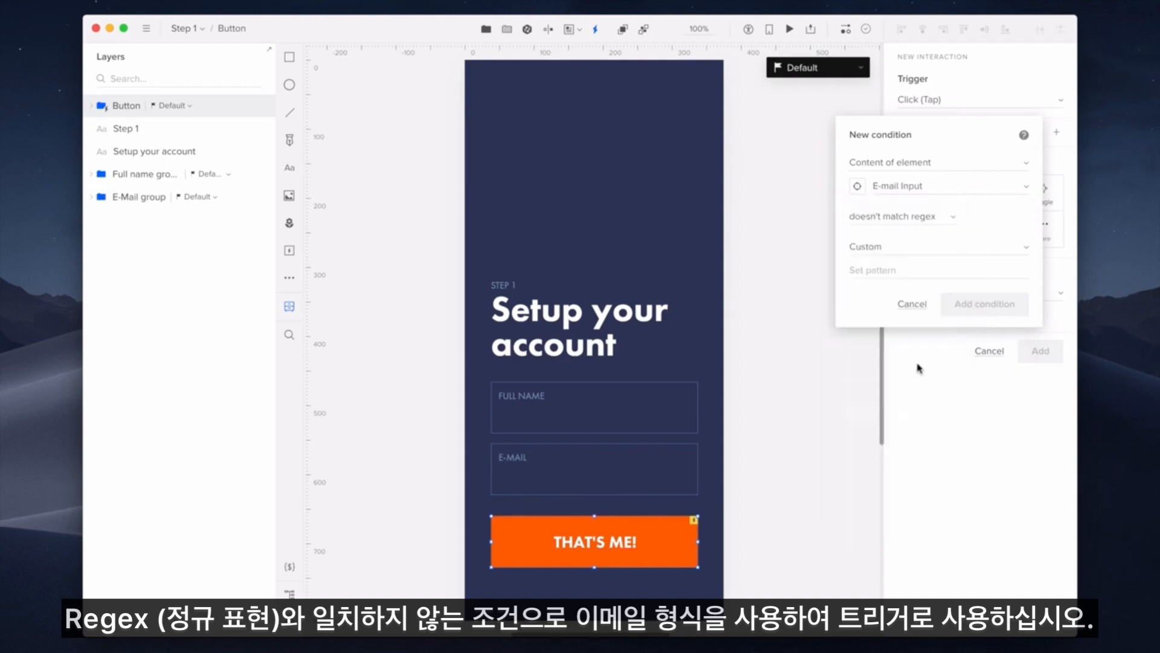
click(928, 257)
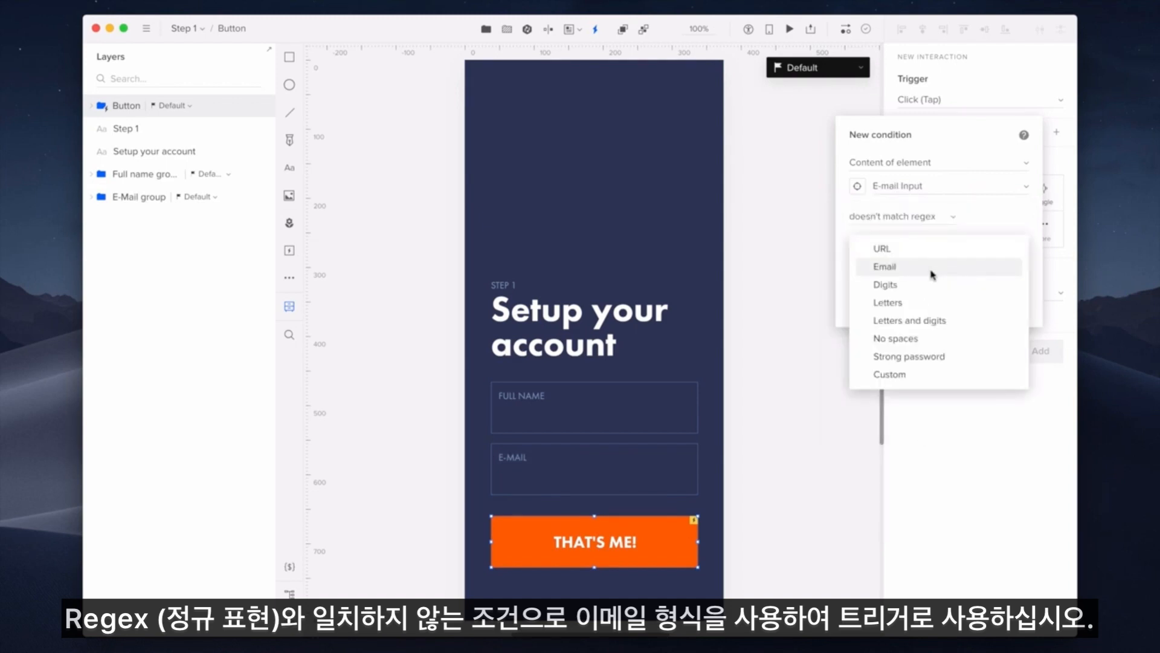
click(931, 273)
click(1022, 312)
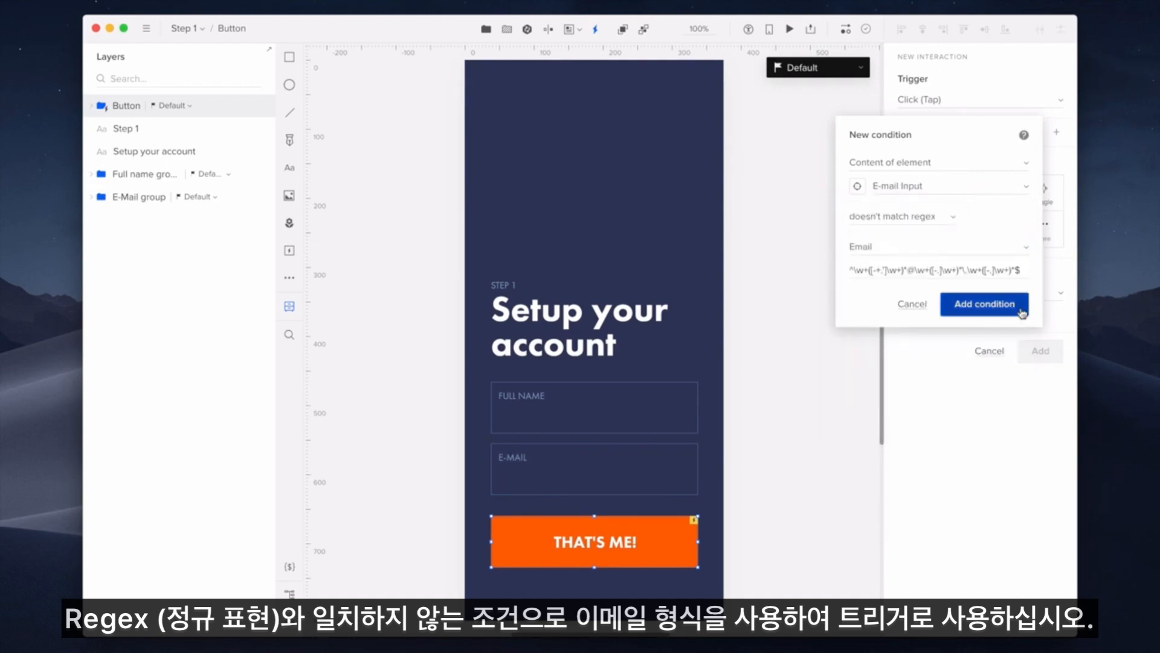
Step: Make the interaction set the E-Mail group to Error state and save it
click(926, 263)
click(952, 319)
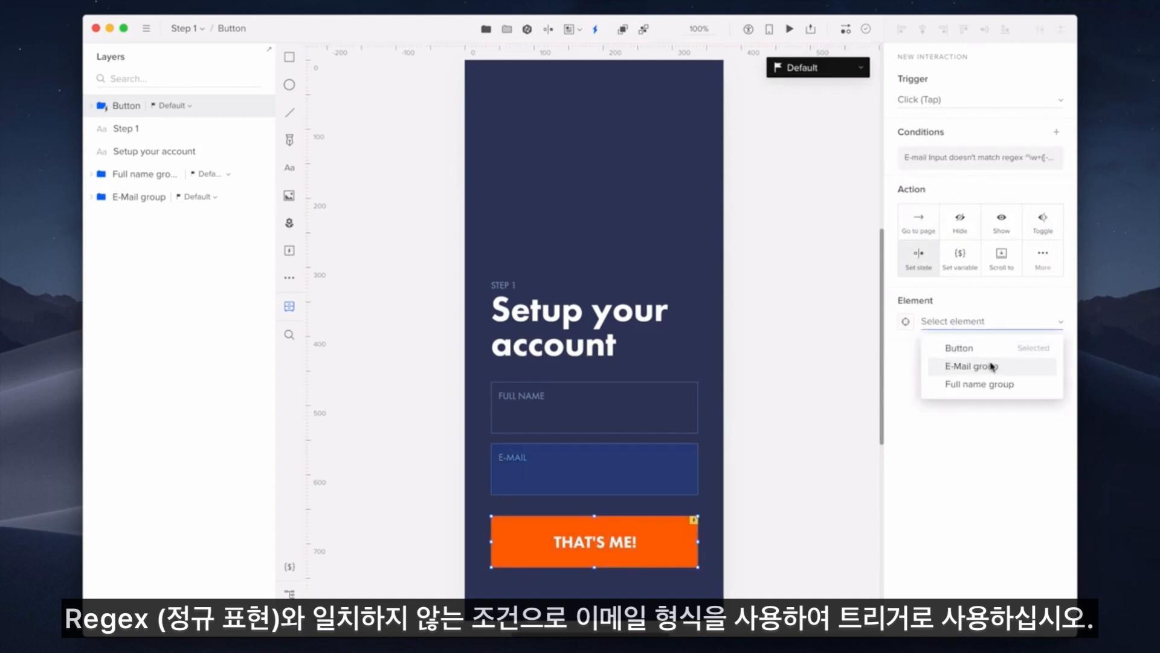
click(953, 365)
click(979, 370)
click(984, 394)
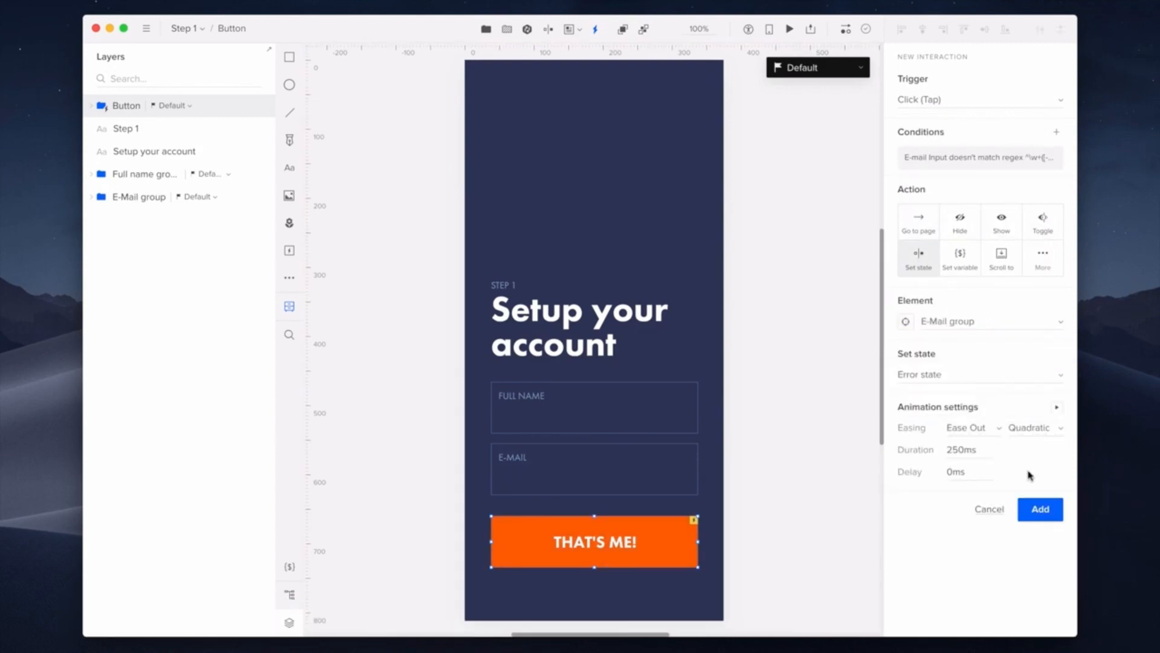
click(1052, 511)
click(1031, 362)
click(970, 311)
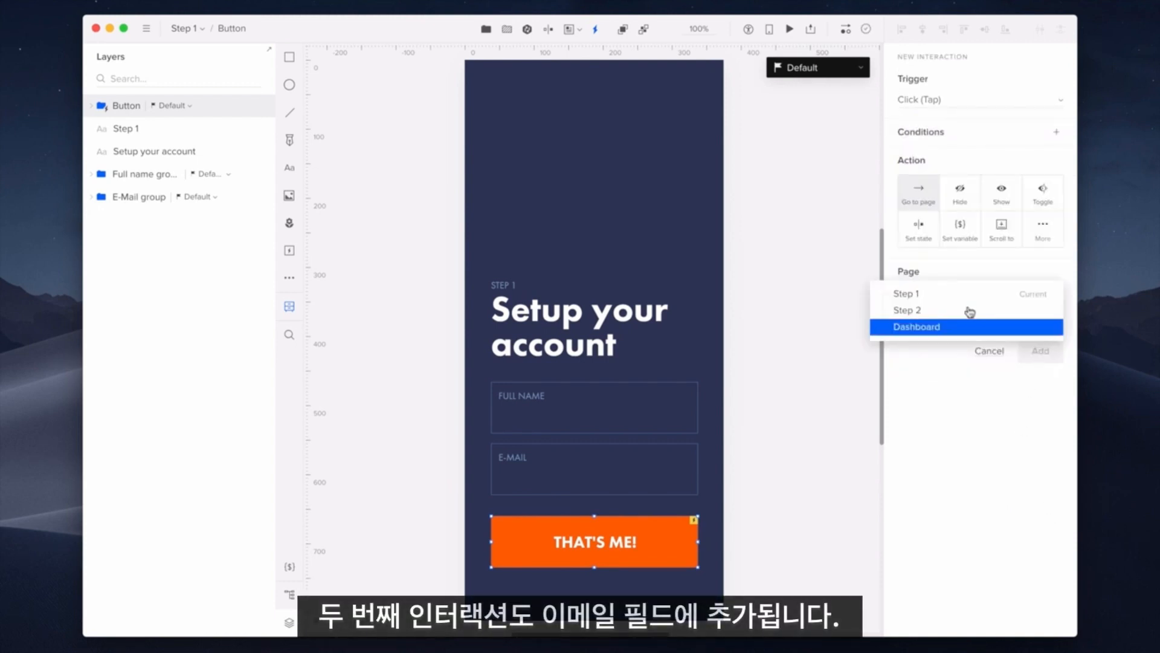
Step: Add an interaction returning the E-Mail group to Default and mark it as else
click(932, 238)
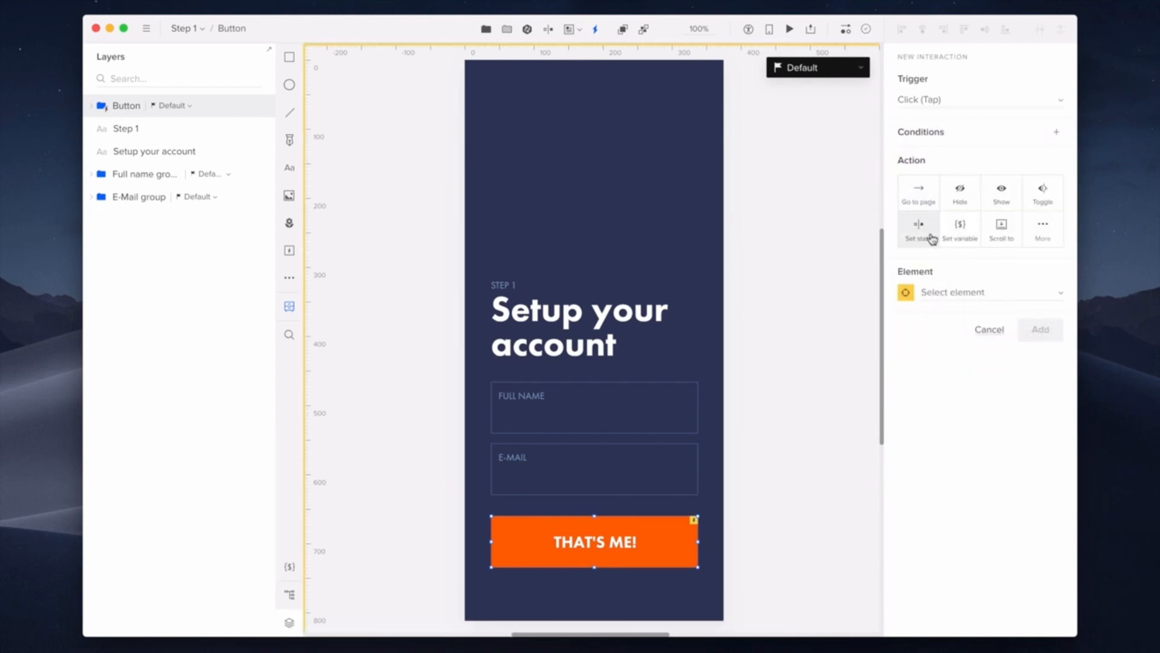
click(967, 292)
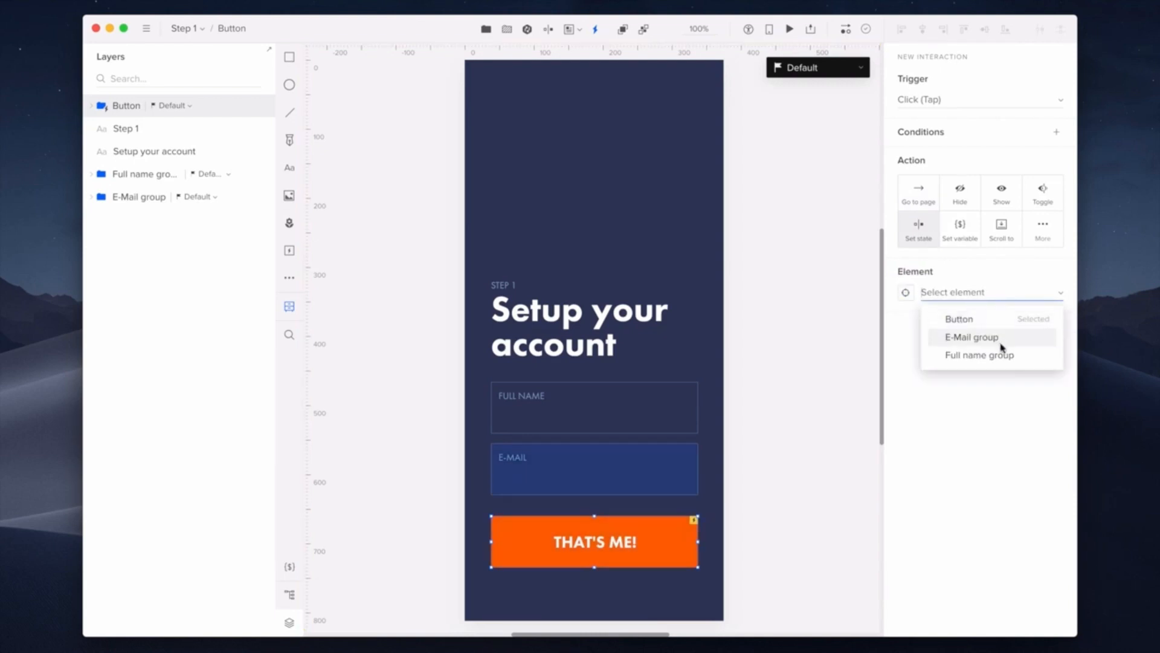
click(1001, 343)
click(982, 344)
click(985, 345)
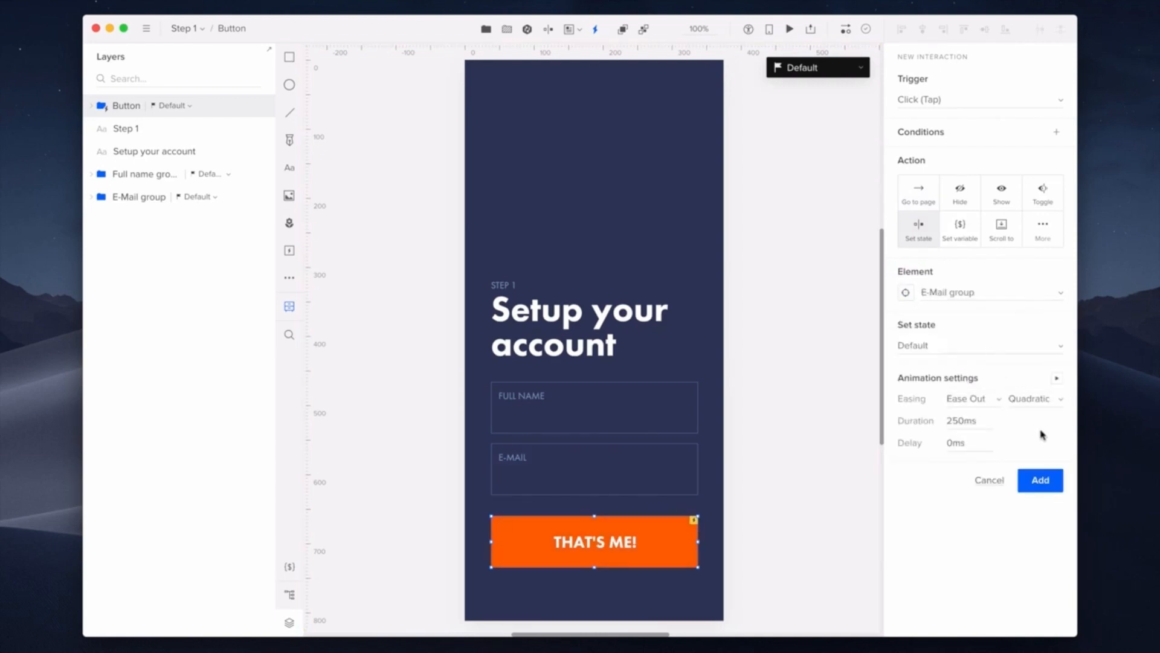
click(1050, 481)
click(914, 341)
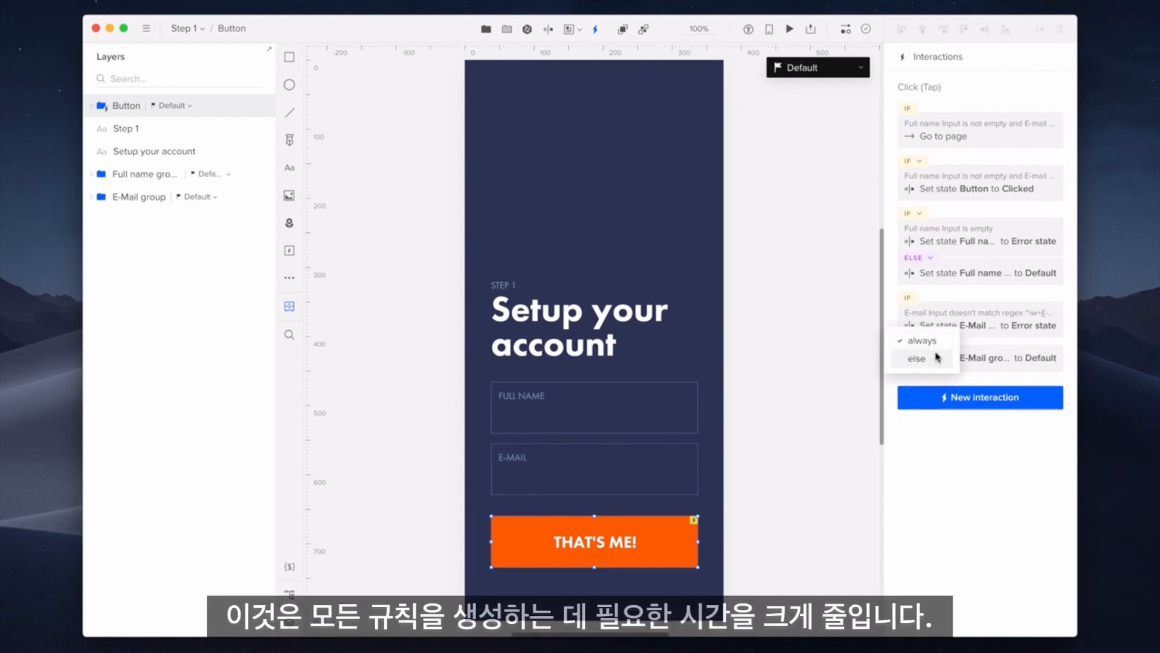
click(937, 358)
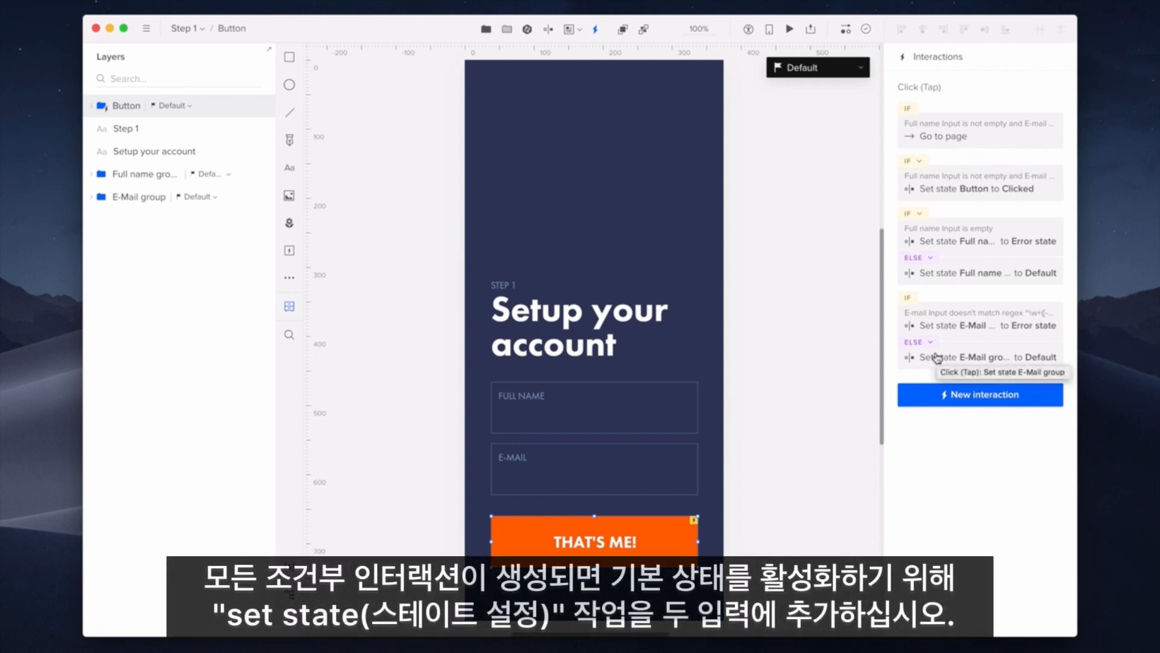
Step: Give the Full name input a Focus interaction that sets the Full name group to Default
click(690, 417)
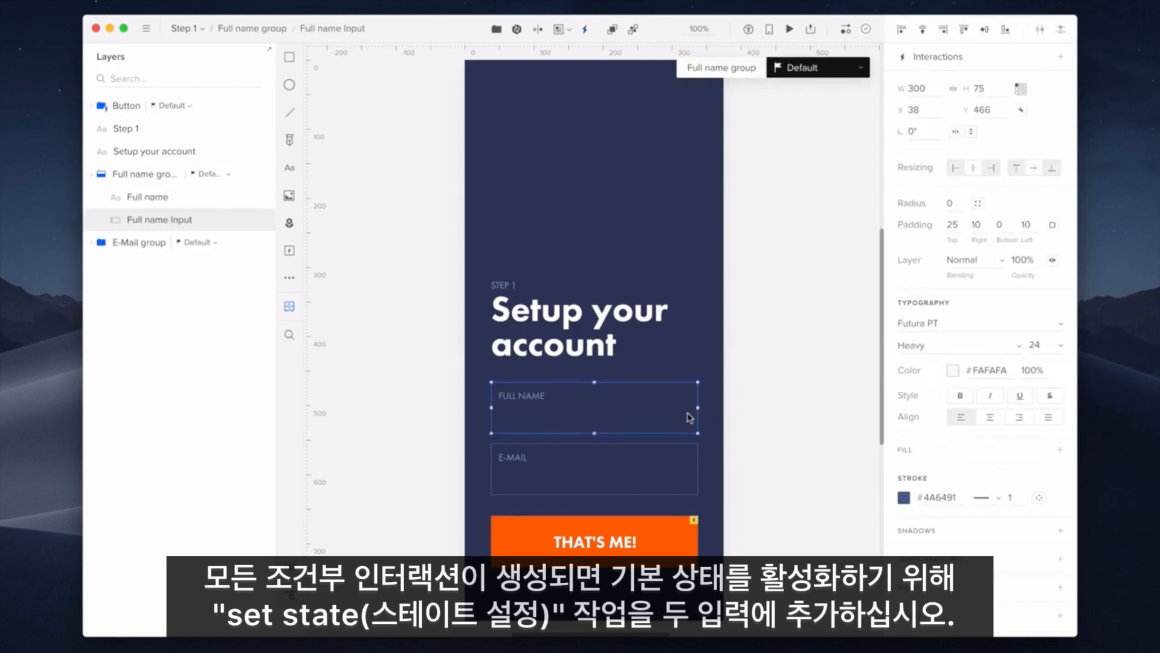
click(1061, 56)
click(994, 100)
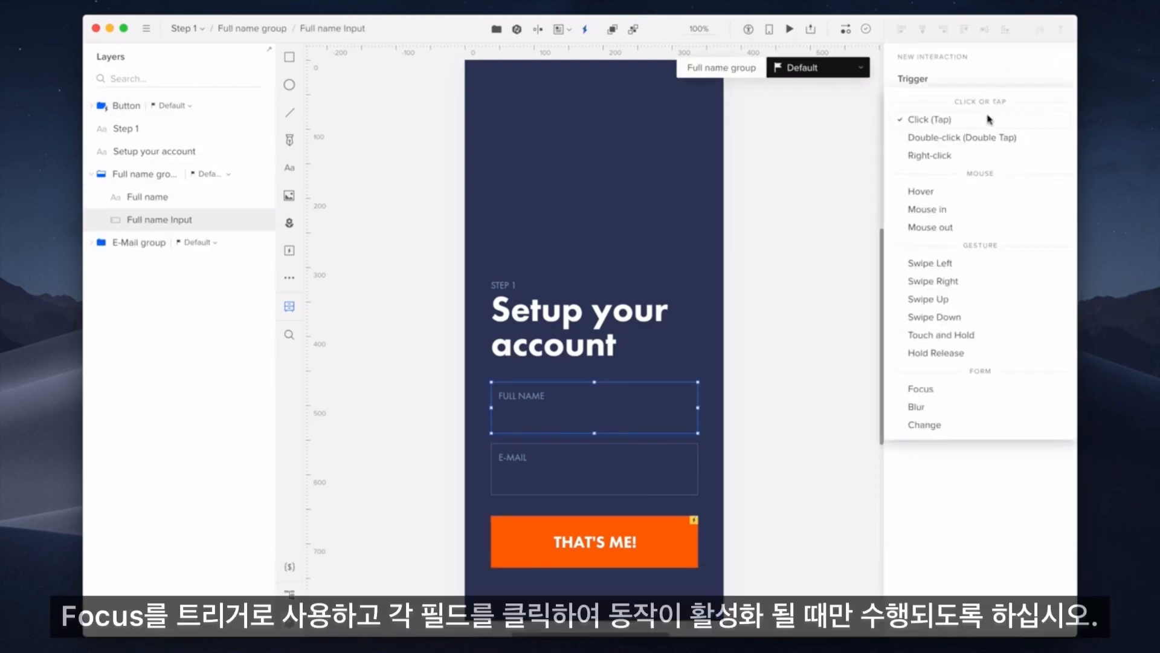
click(984, 388)
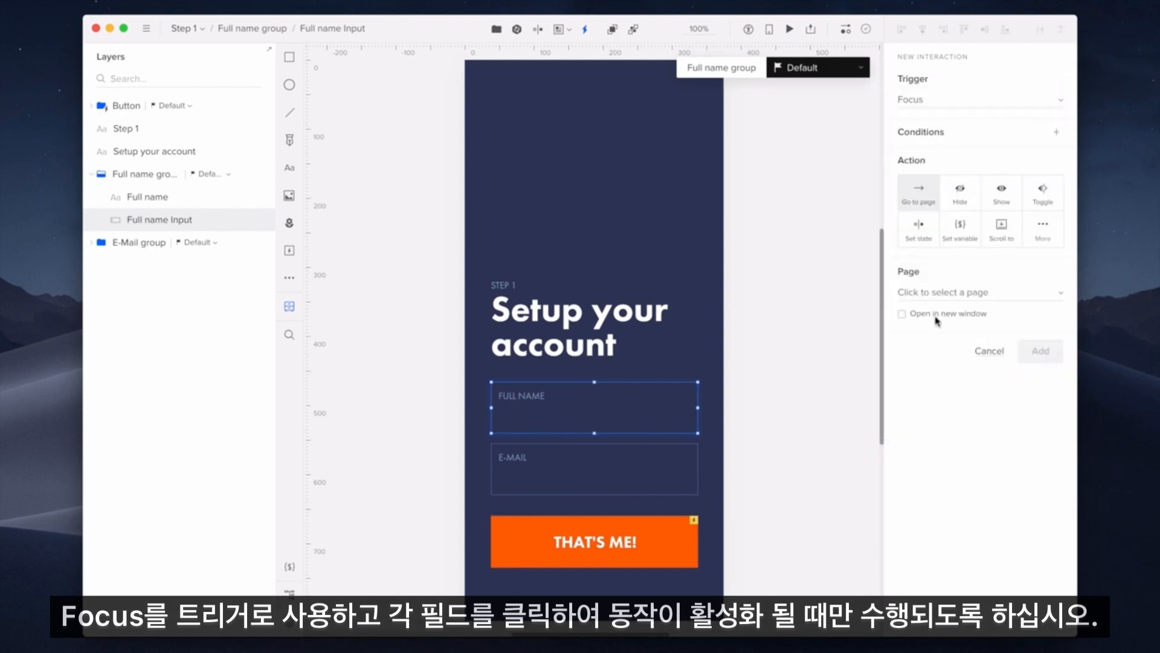
click(929, 245)
click(949, 292)
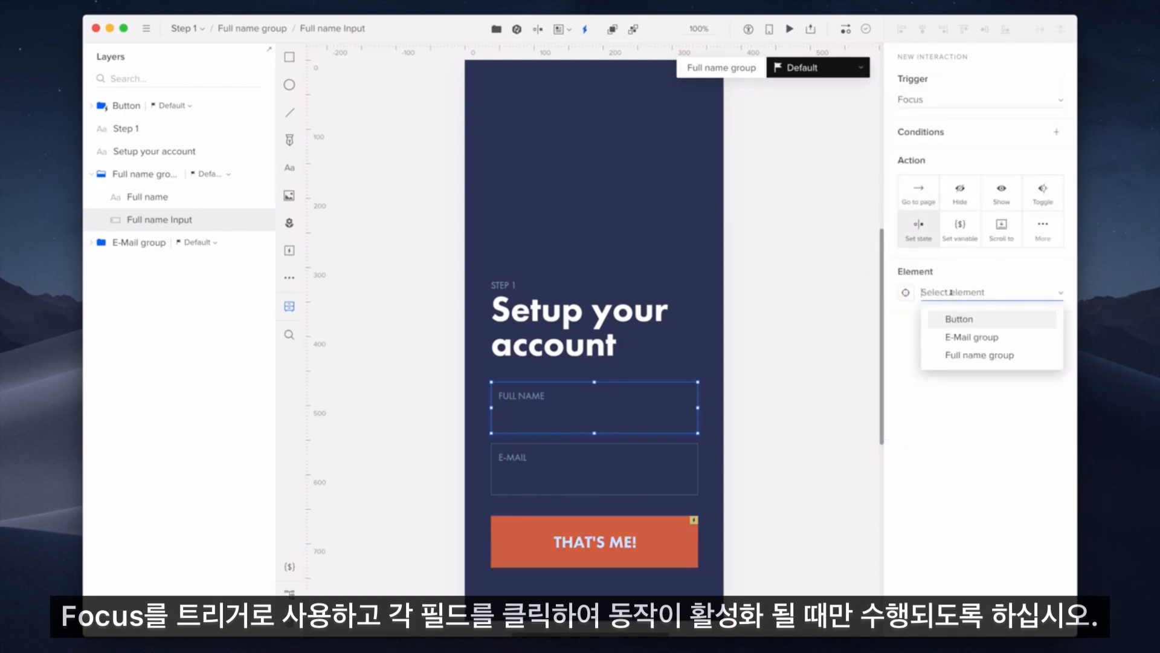
click(1027, 361)
click(1004, 346)
click(1003, 345)
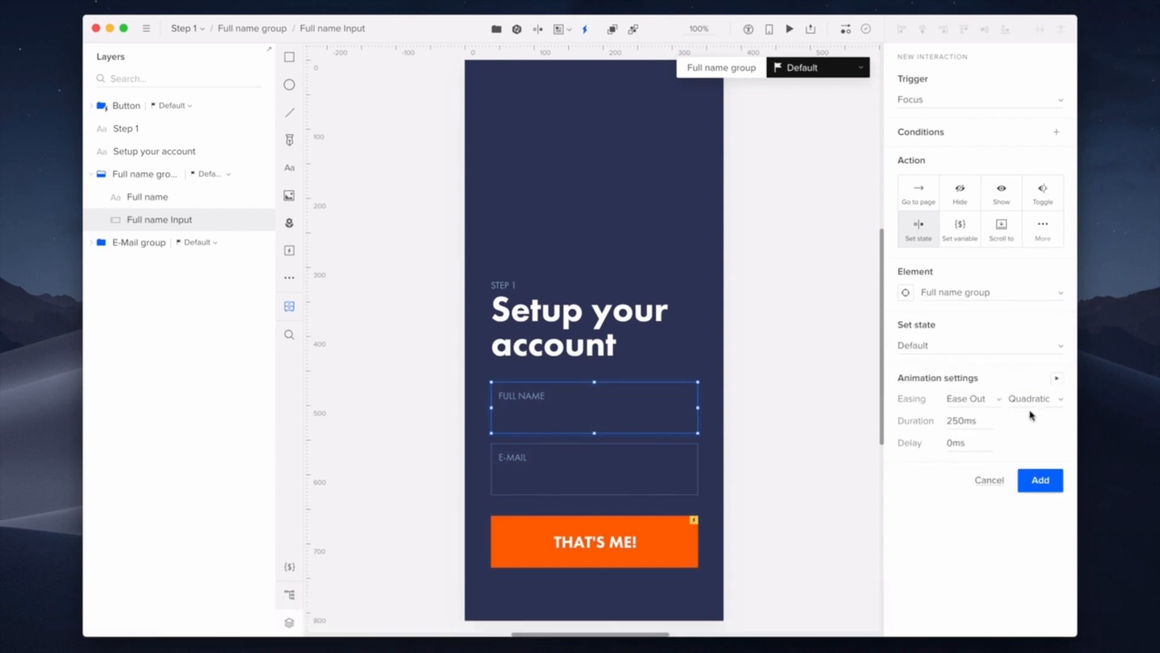
click(1054, 484)
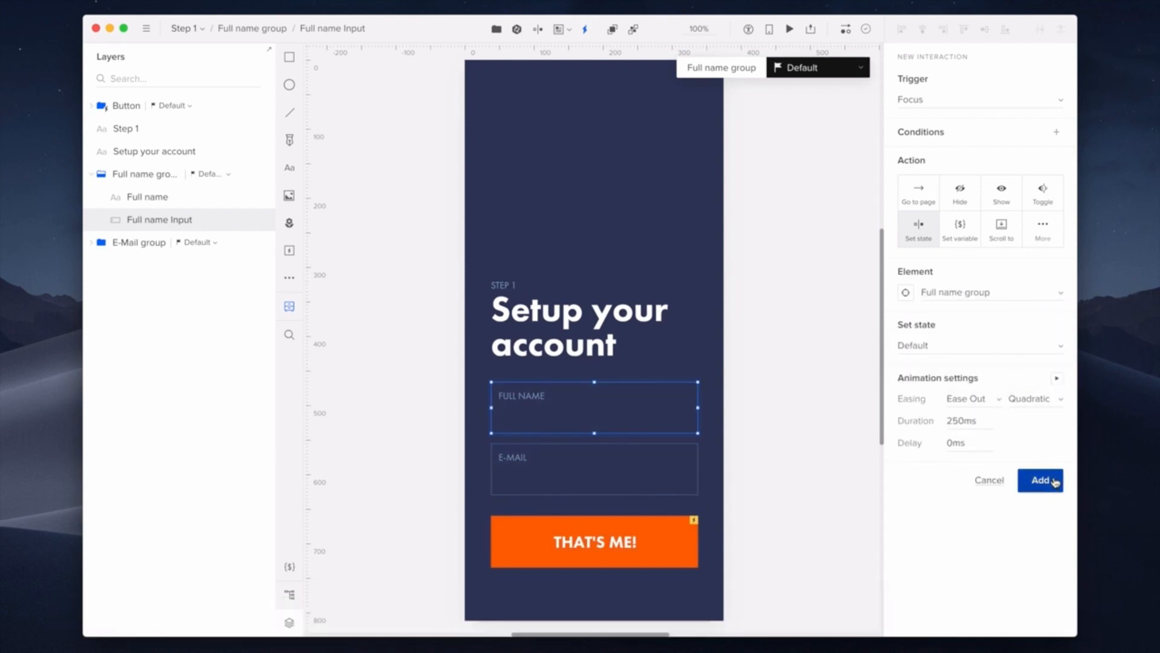
Step: Give the E-mail input a Focus interaction that sets the E-Mail group to Default
click(689, 483)
click(1061, 56)
click(956, 95)
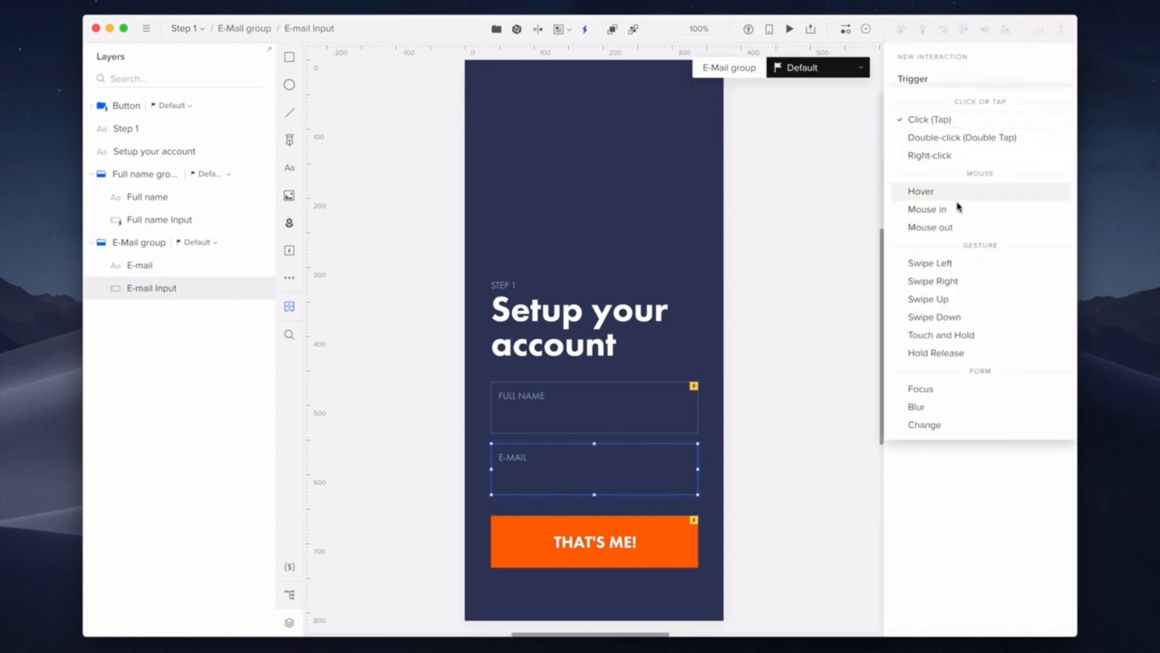
click(964, 390)
click(919, 228)
click(958, 292)
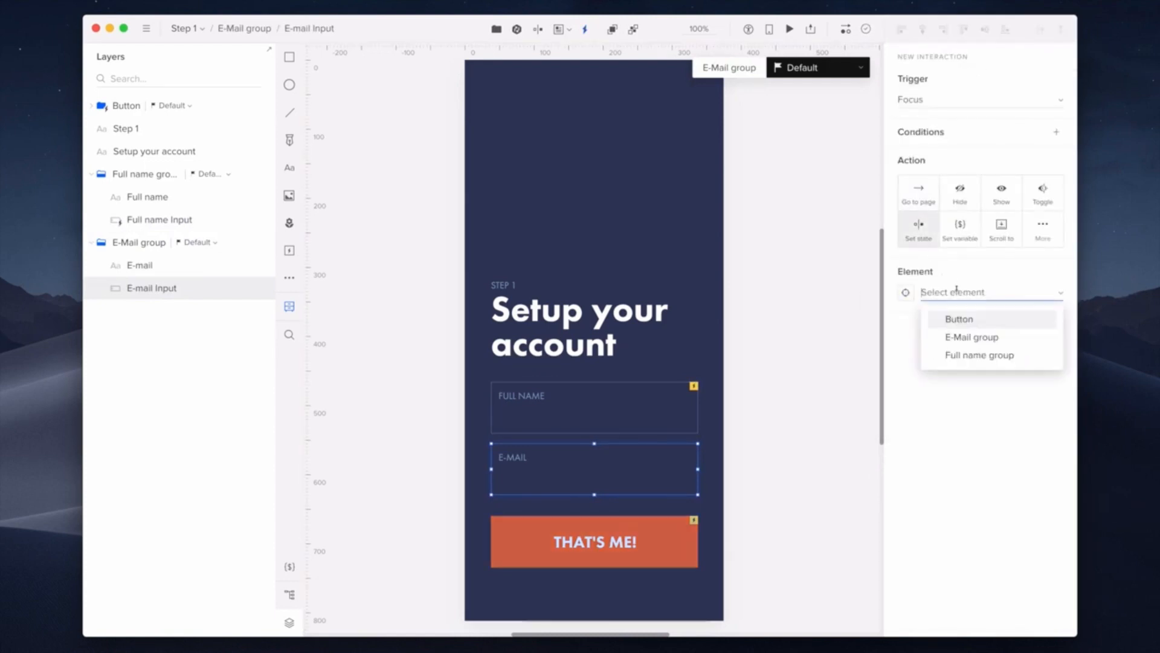
click(999, 337)
click(998, 345)
click(967, 349)
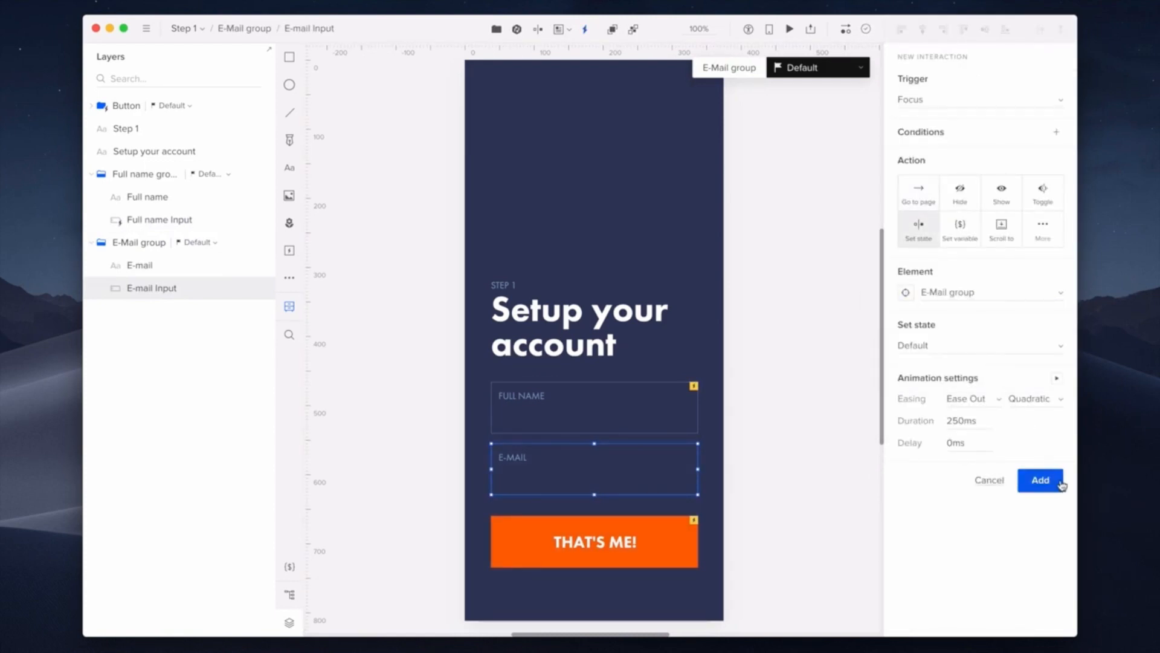
click(1040, 480)
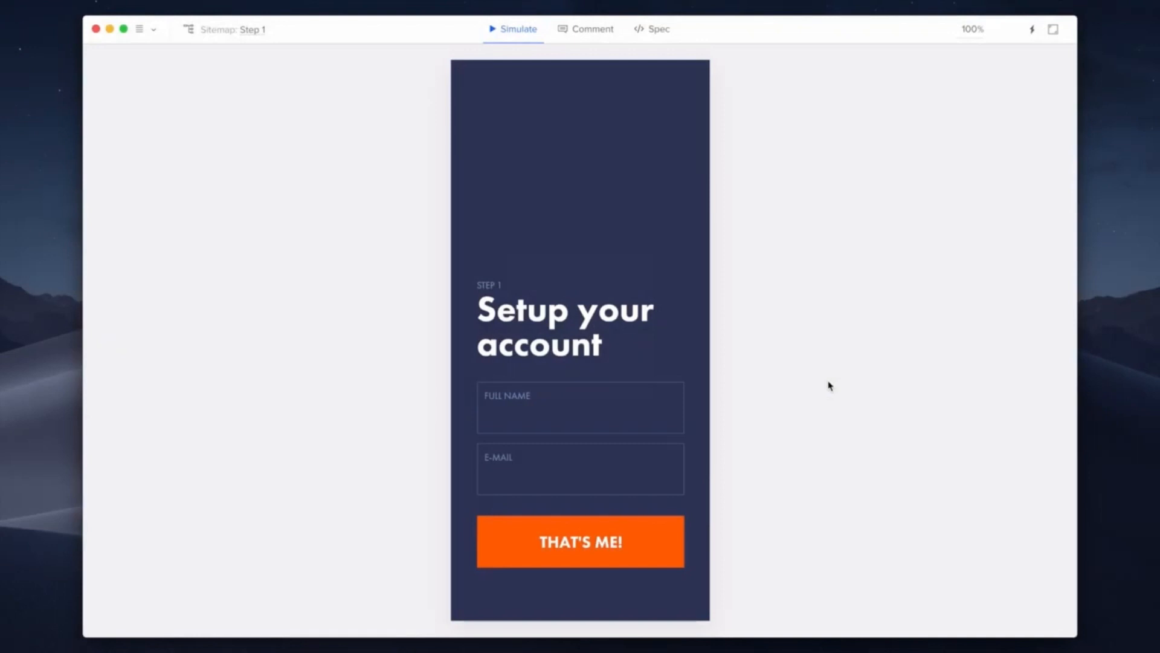
Step: Submit the empty form to trigger errors, then enter a full name and an incomplete e-mail
click(669, 538)
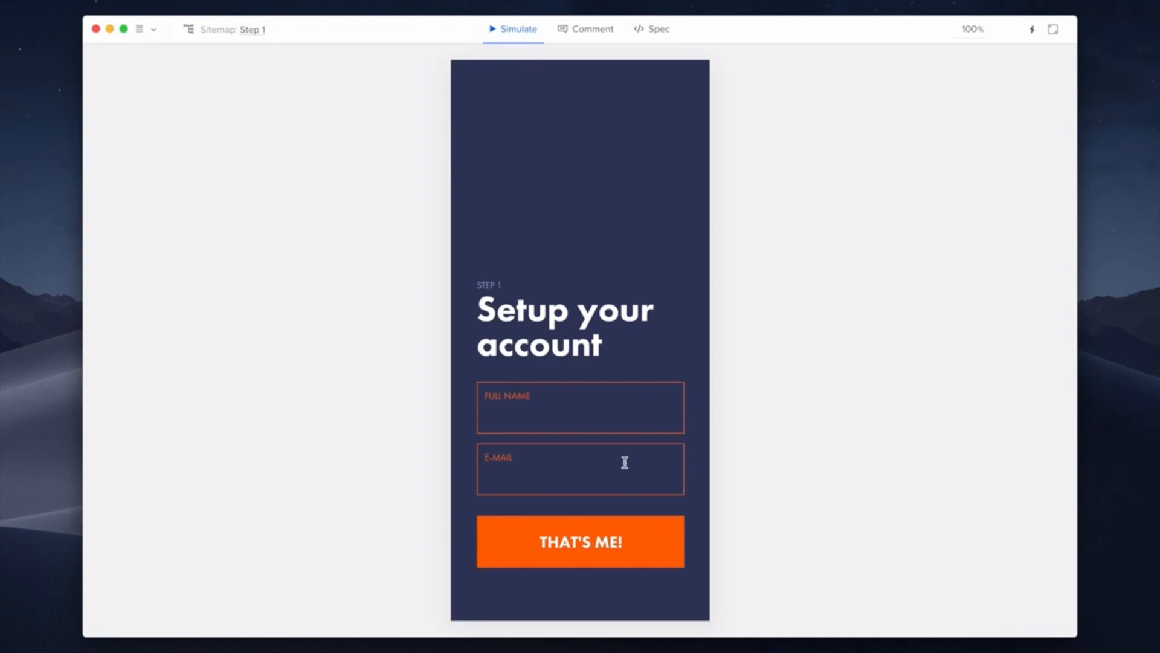
click(627, 428)
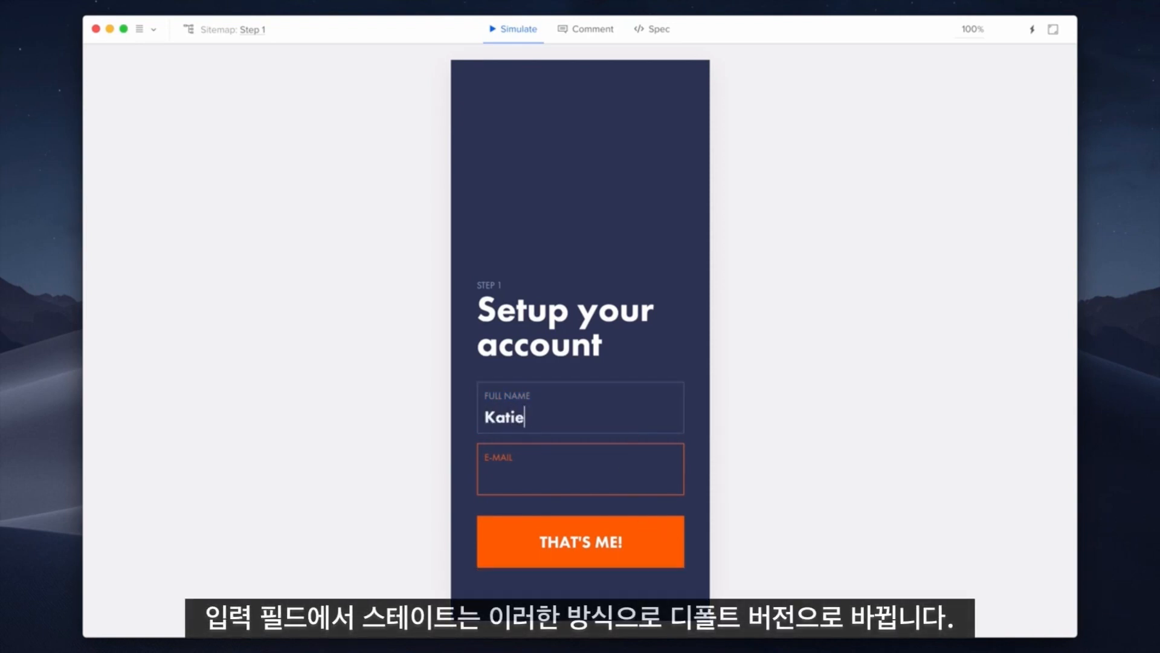
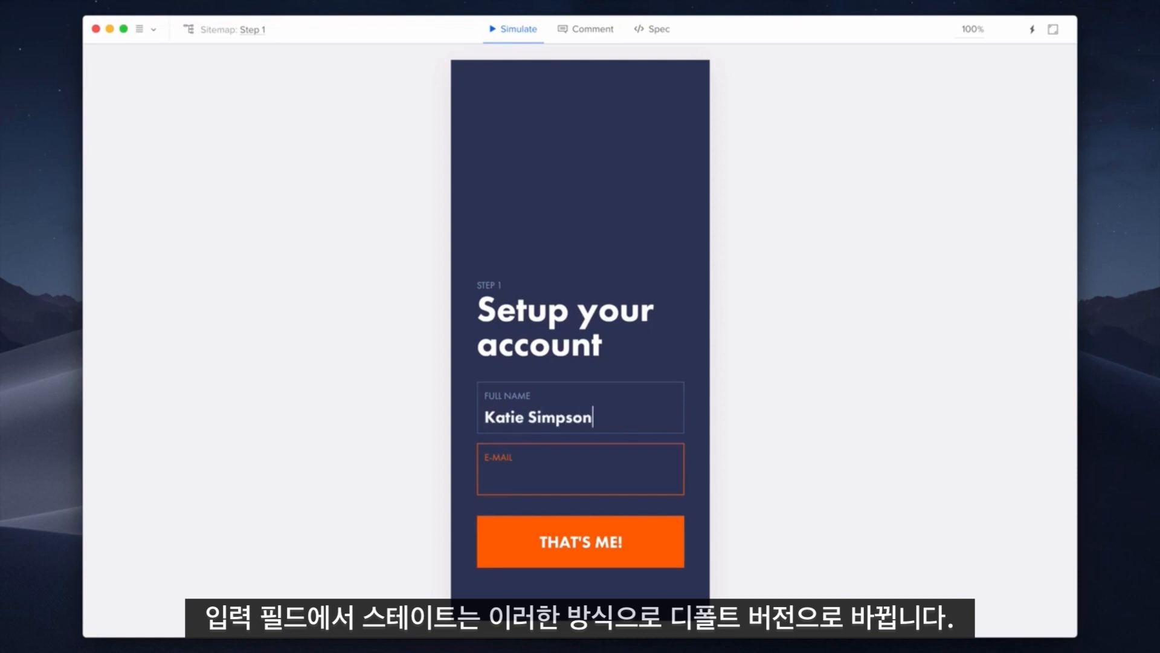
click(635, 469)
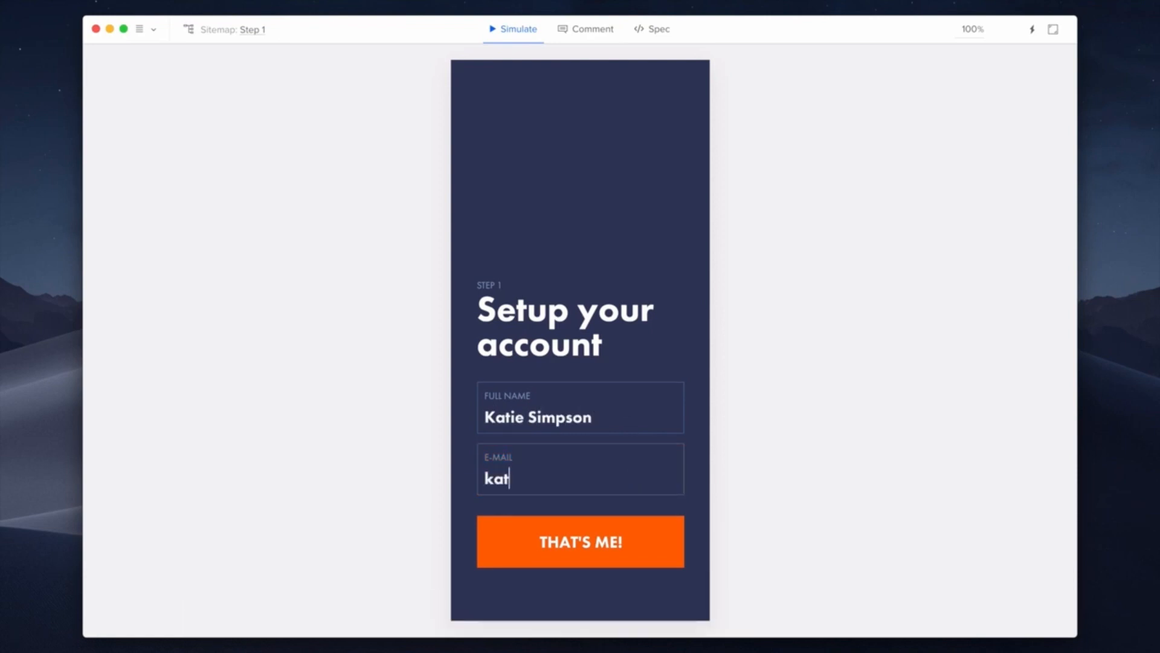
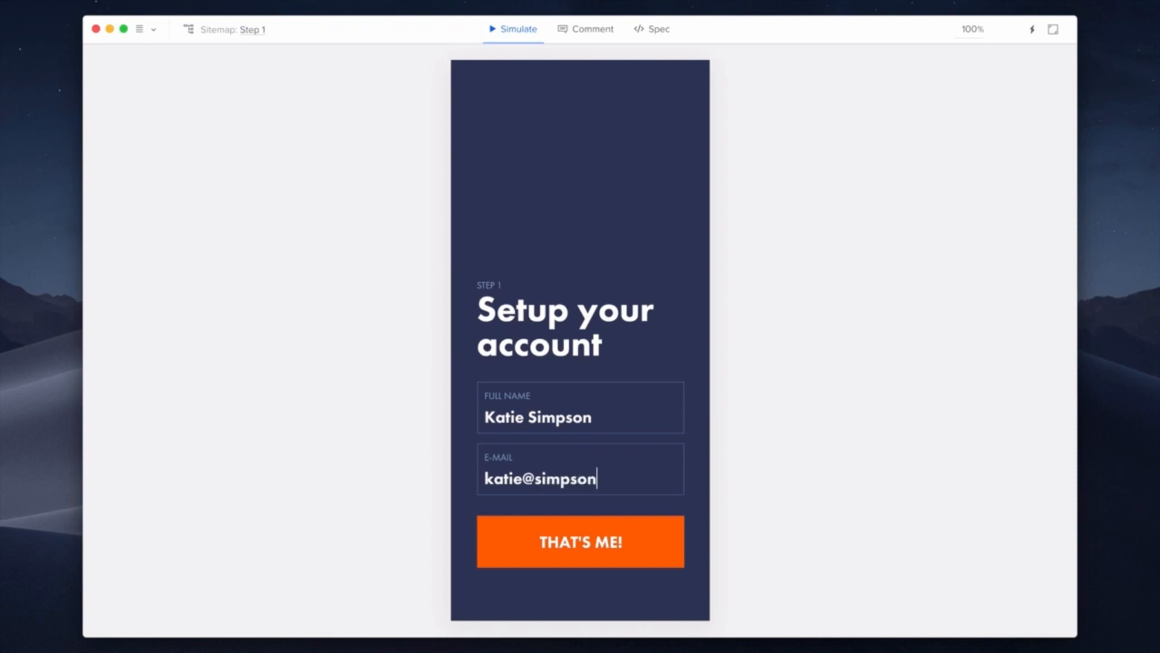
Step: Submit with the incomplete e-mail, complete the address with .com, and resubmit
click(659, 537)
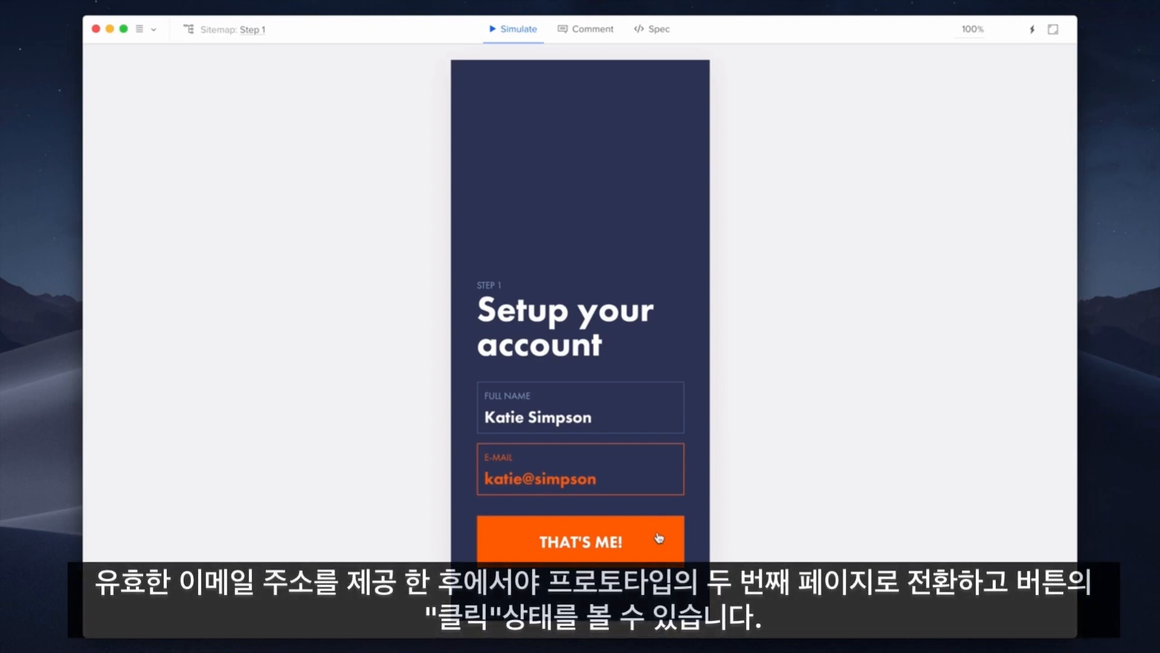
click(639, 486)
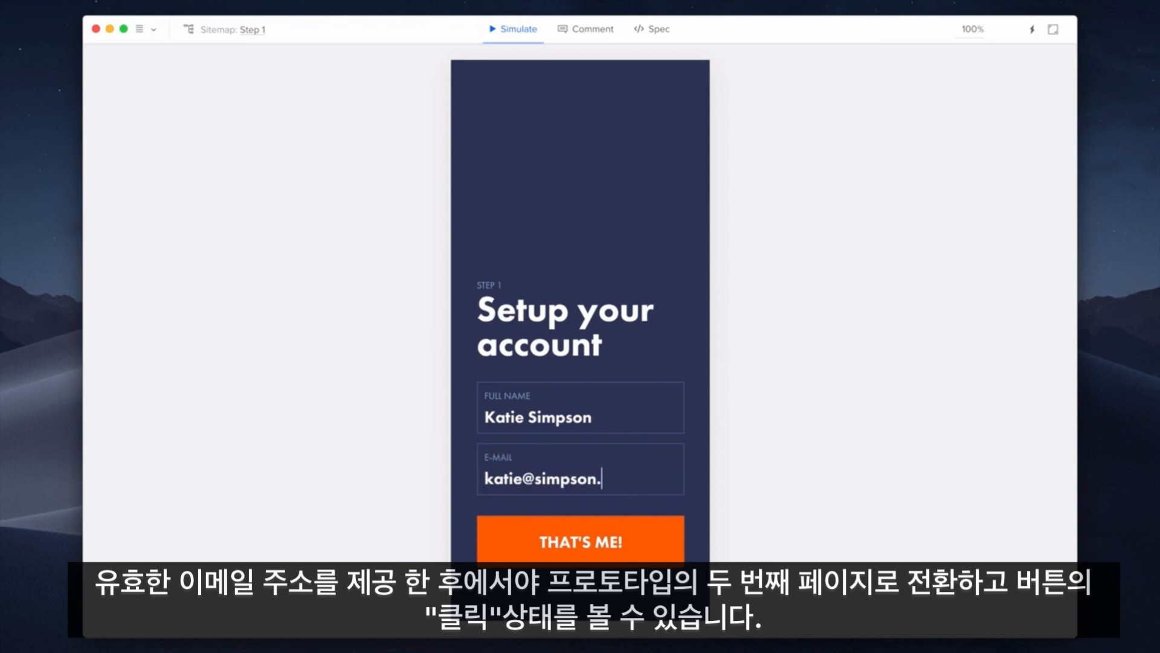
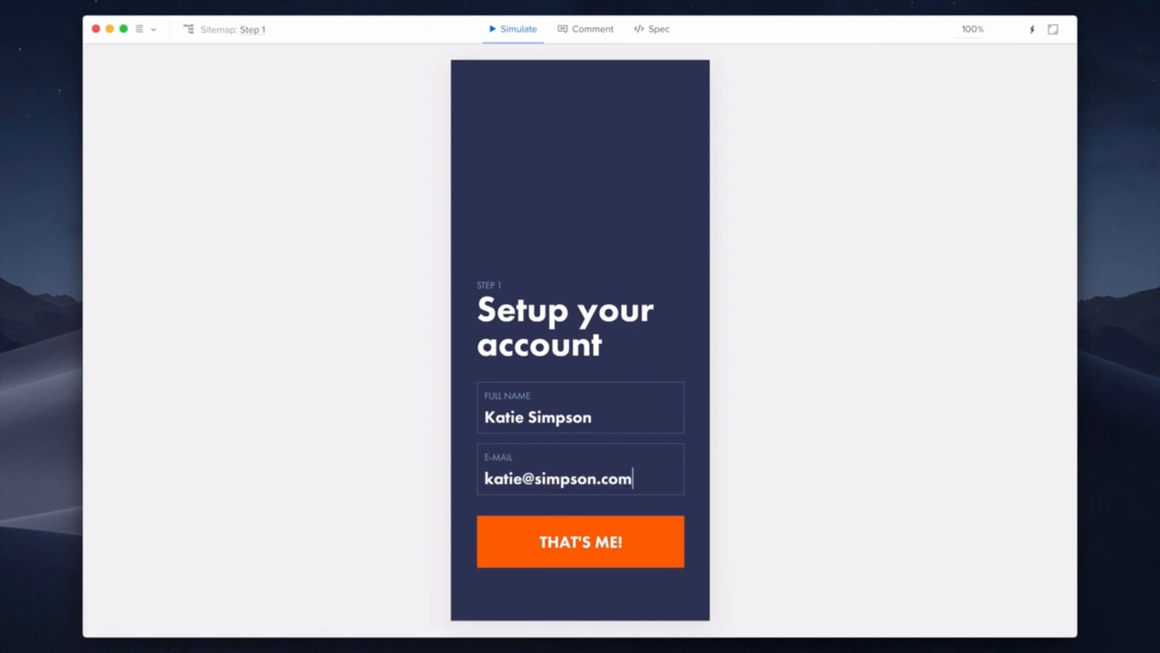
click(657, 529)
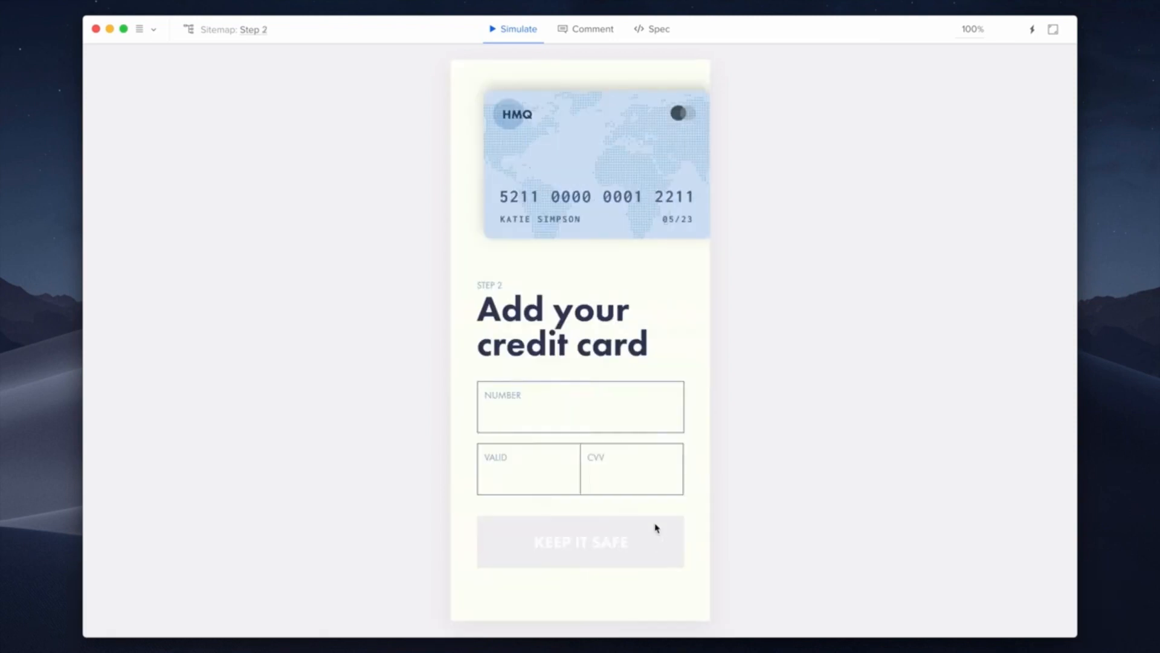